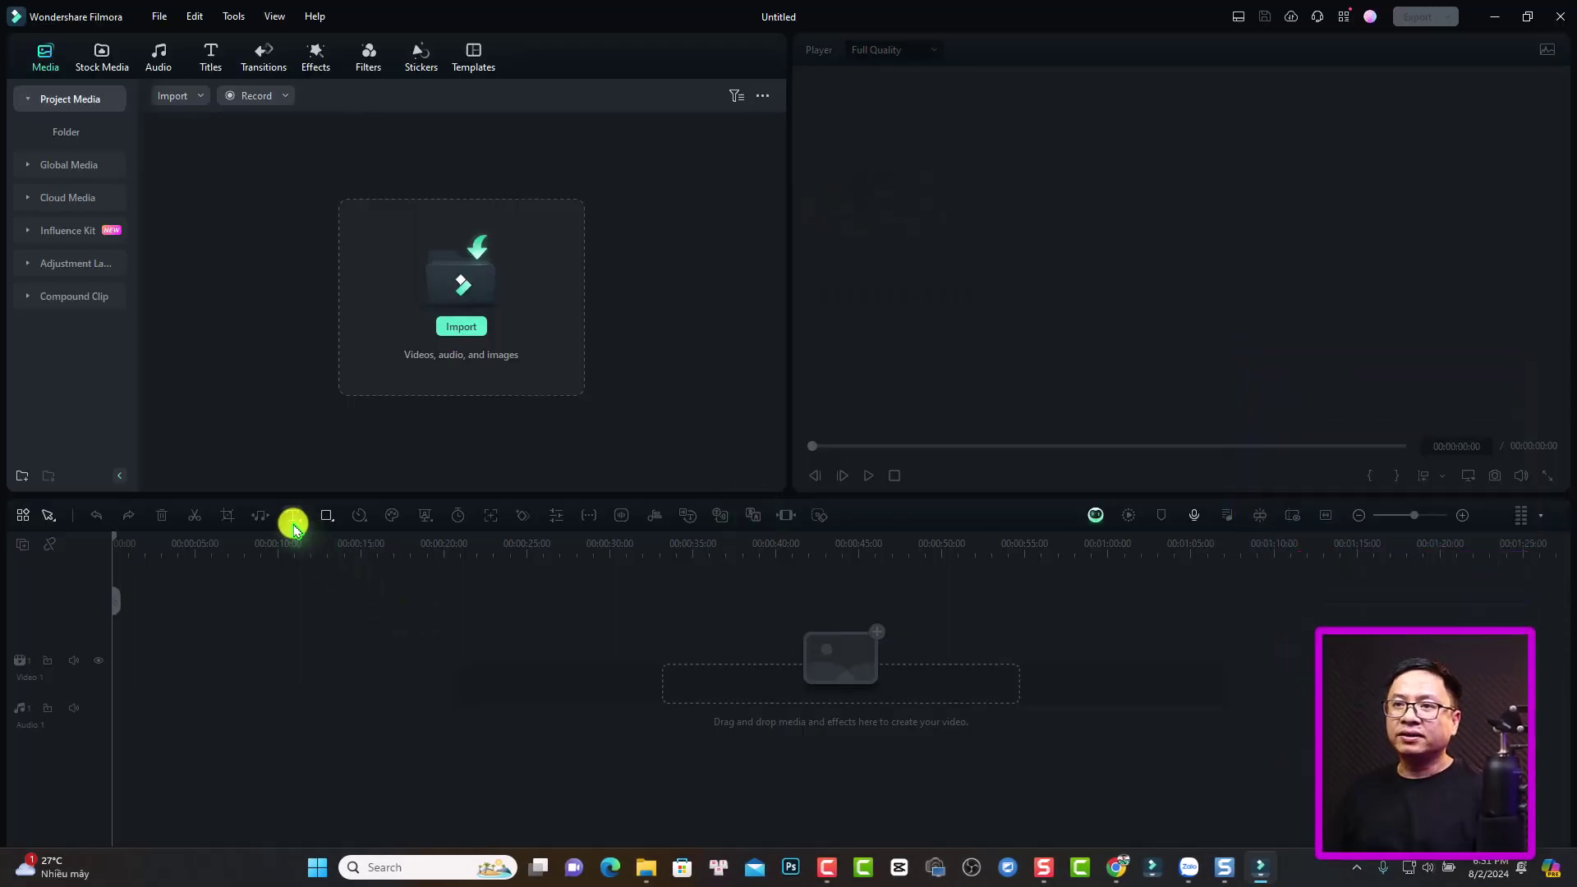
Step: Add a 'Text Here' quick text title and drag it to the frame's centre
click(305, 525)
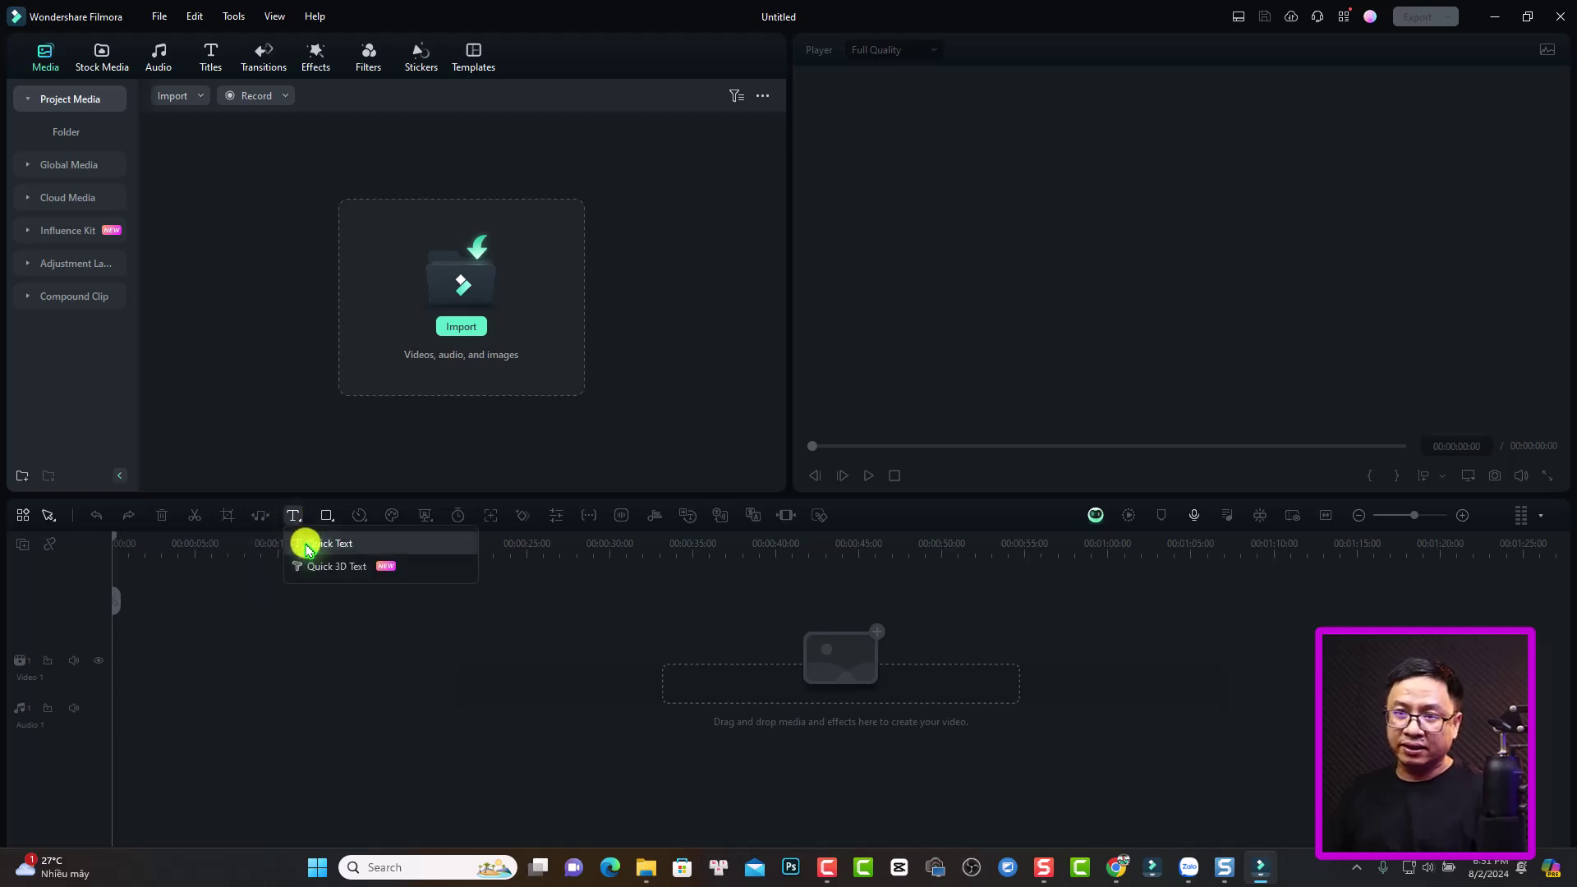
click(328, 543)
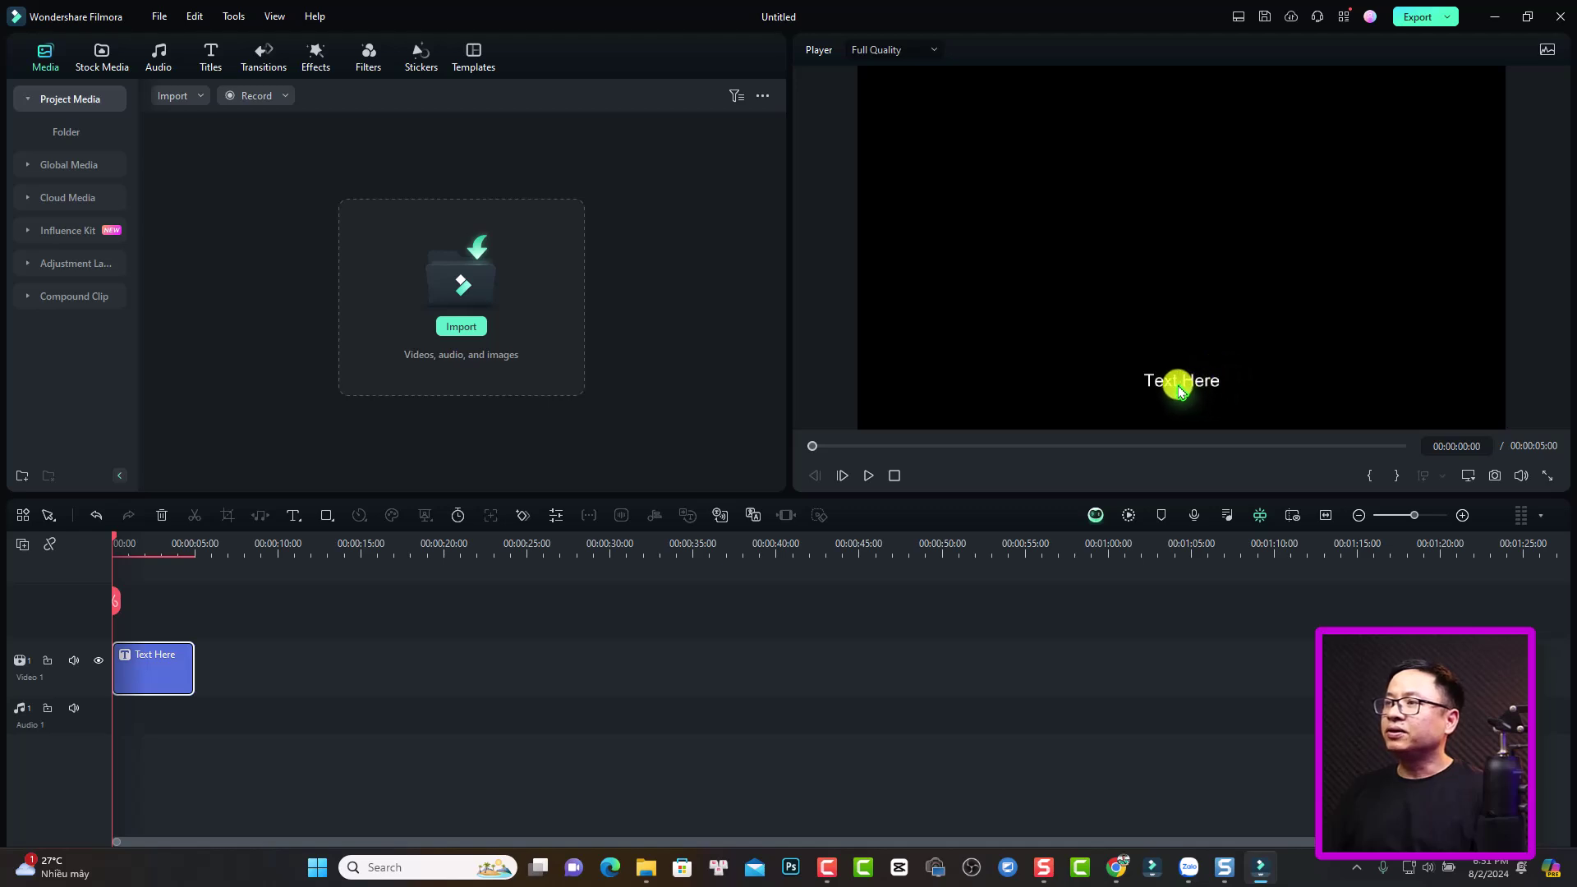
drag(1181, 380, 1177, 260)
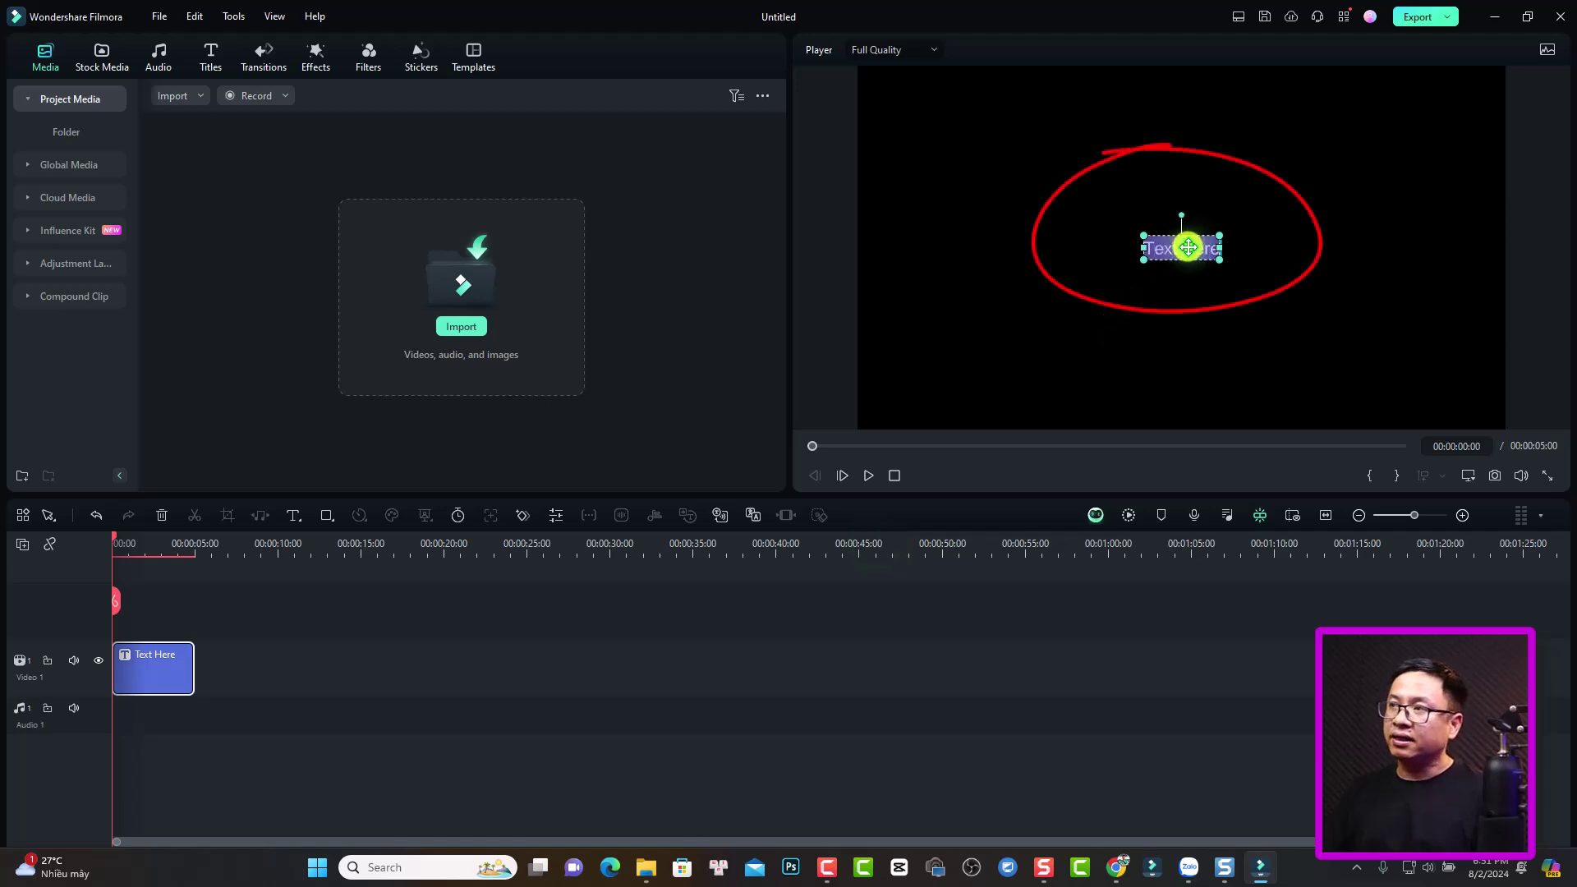
Step: Replace the title's 'Text Here' wording with 'GRADIENT TEXT' in capitals
double_click(1188, 248)
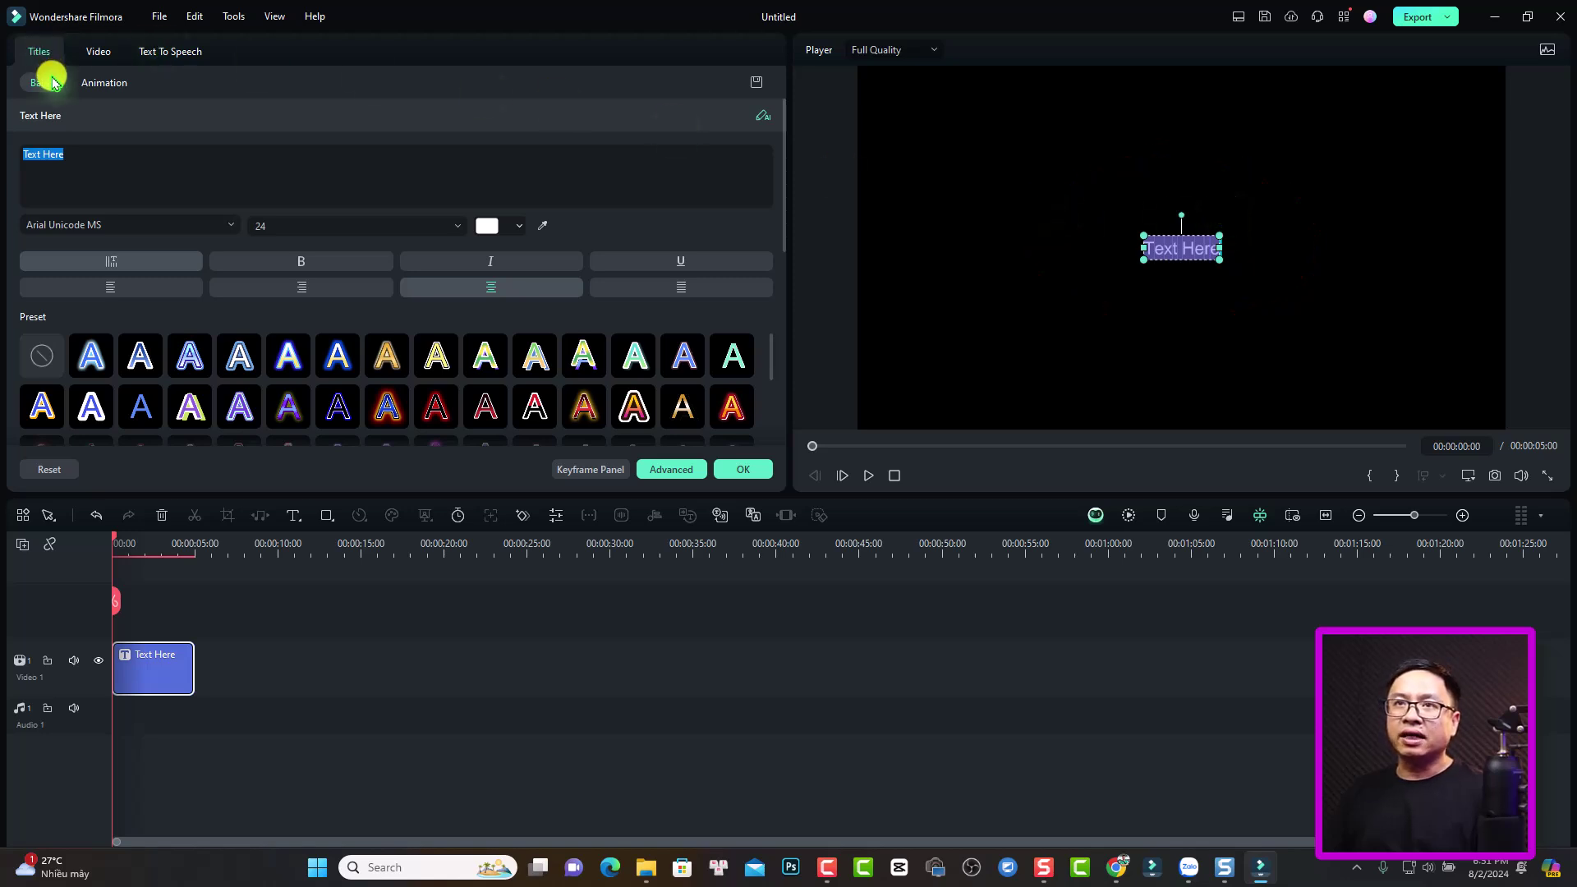
click(86, 178)
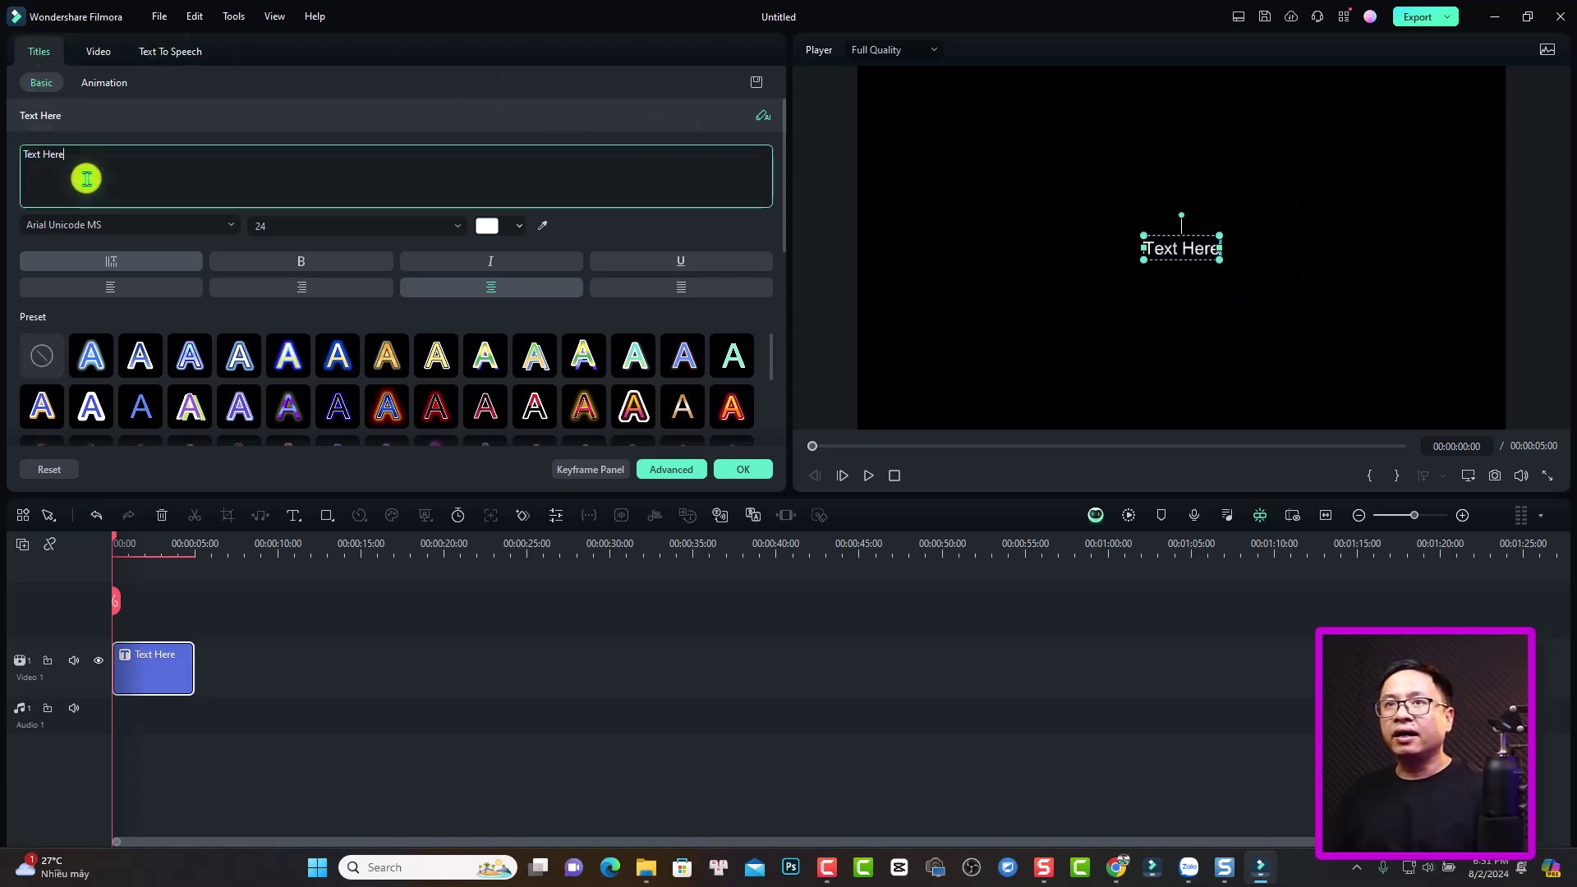
key(ctrl+a)
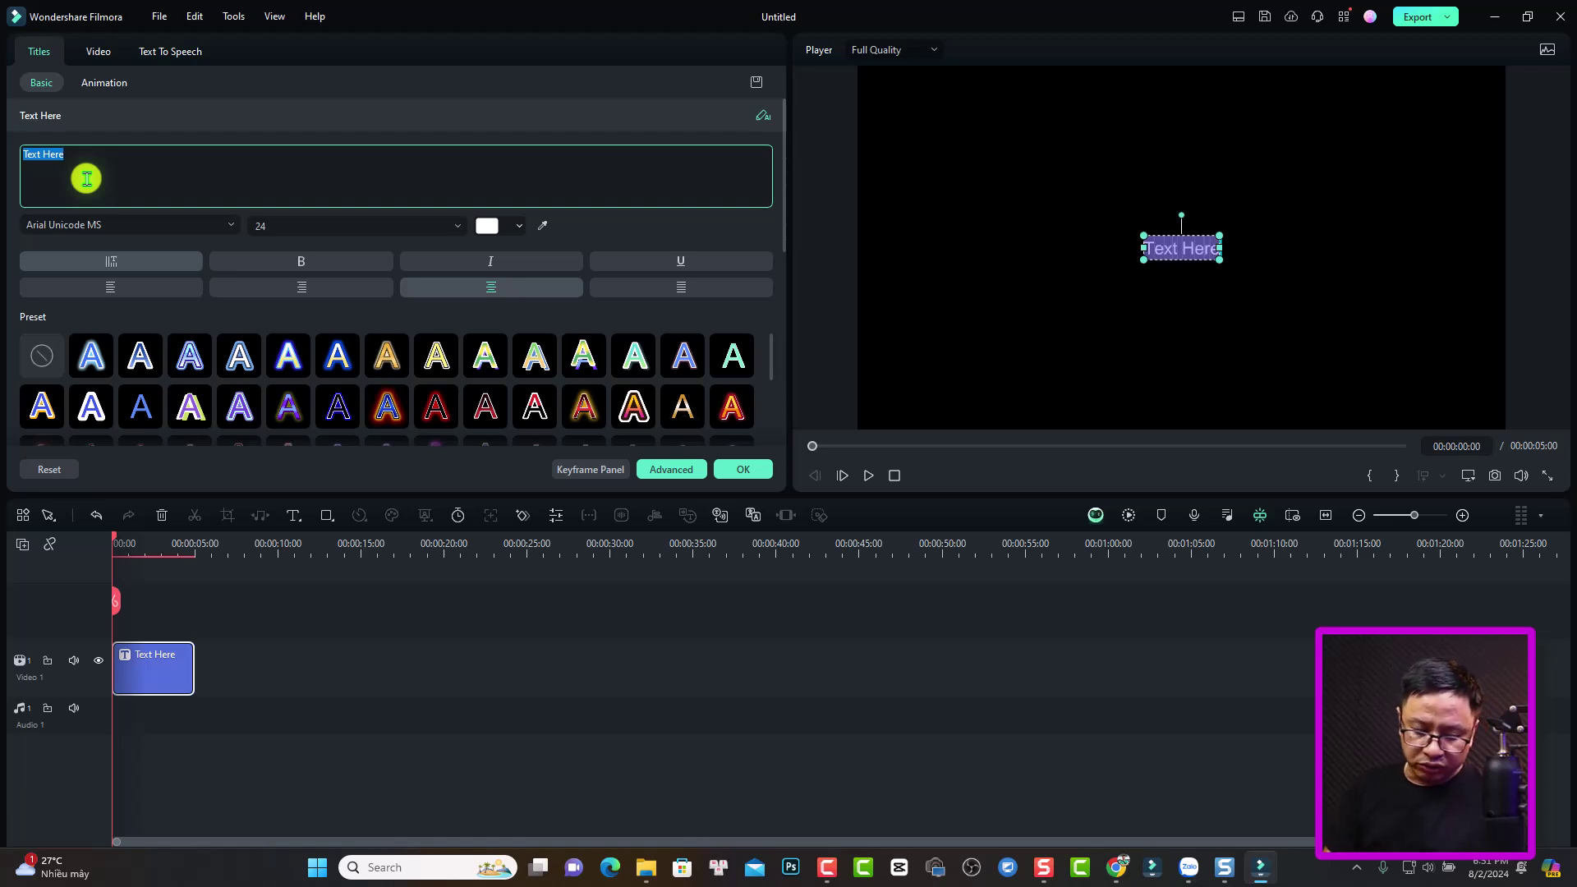
key(Caps_Lock)
text(GRADIENT)
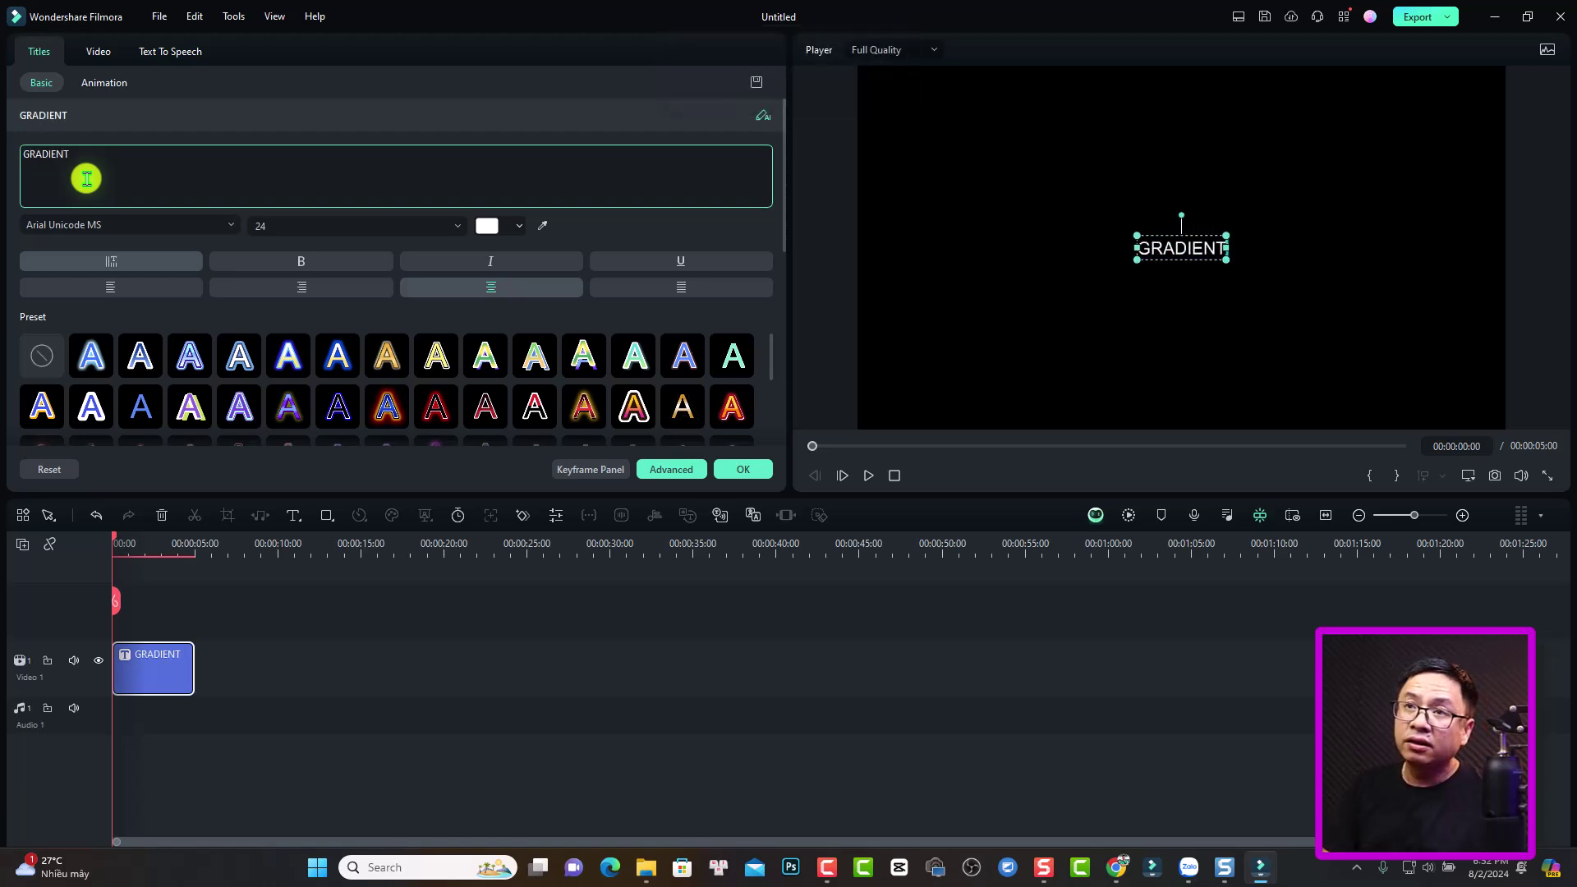
text( TEXT)
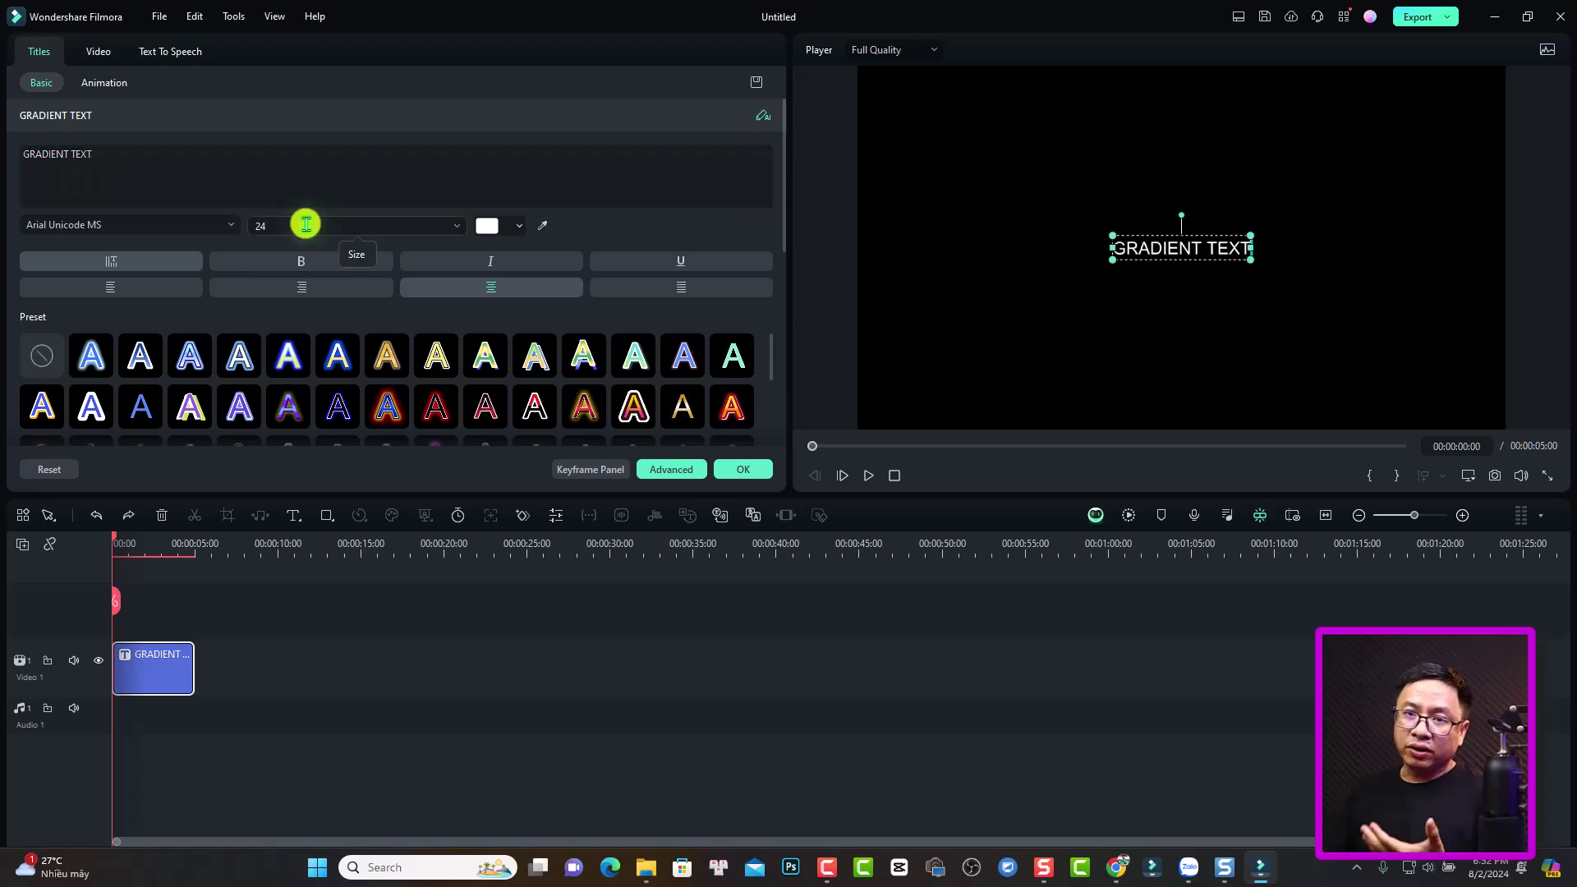
Step: Open the advanced text editor and set Fill Type to Gradient Fill
click(673, 470)
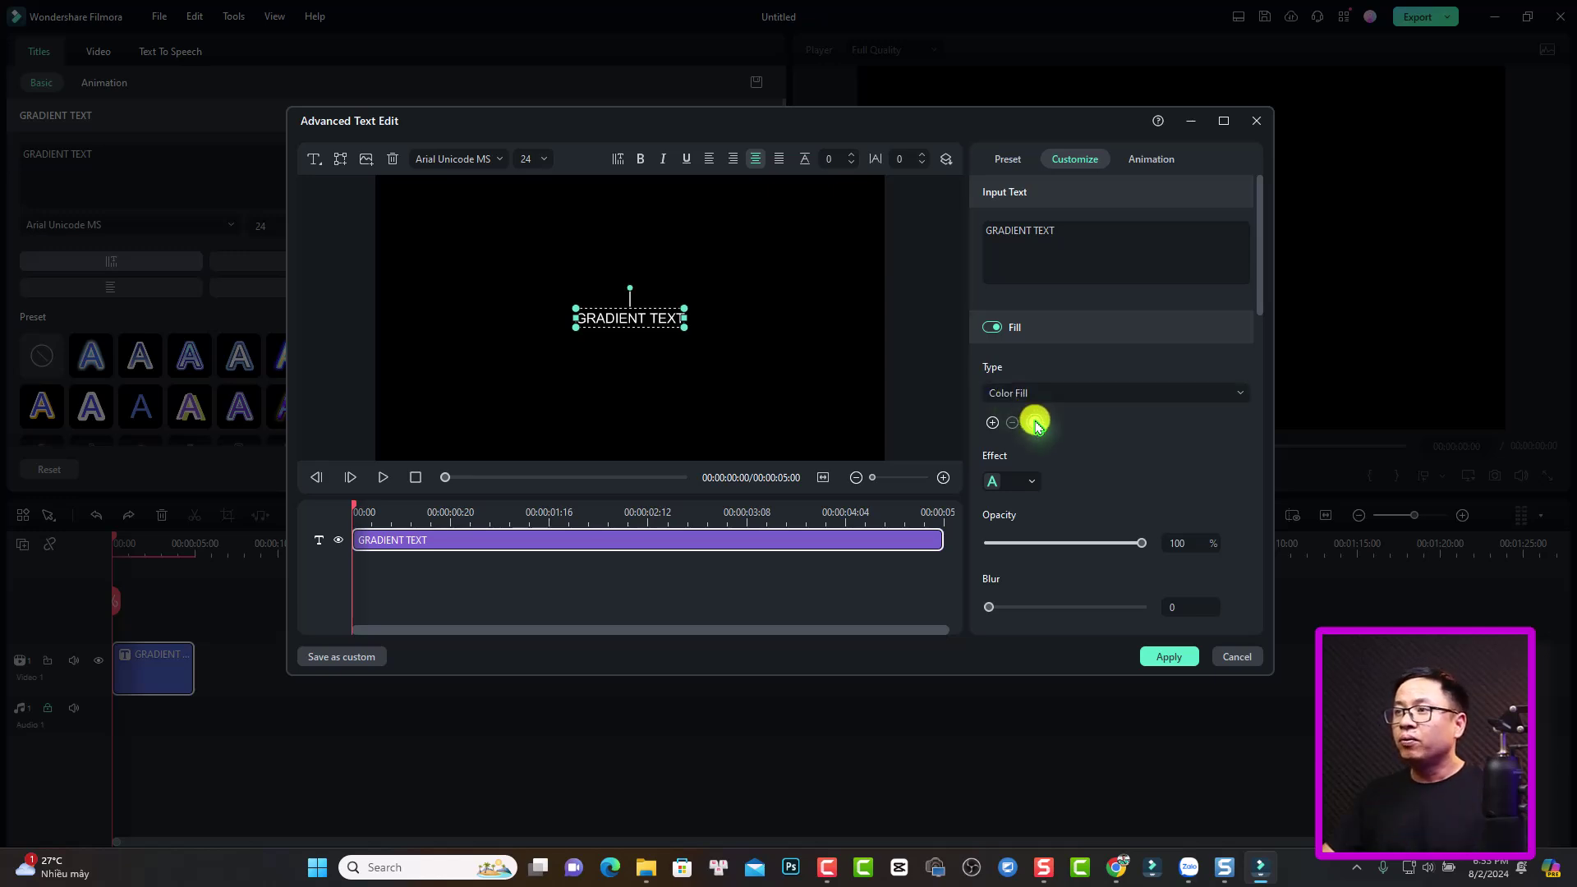
click(1092, 396)
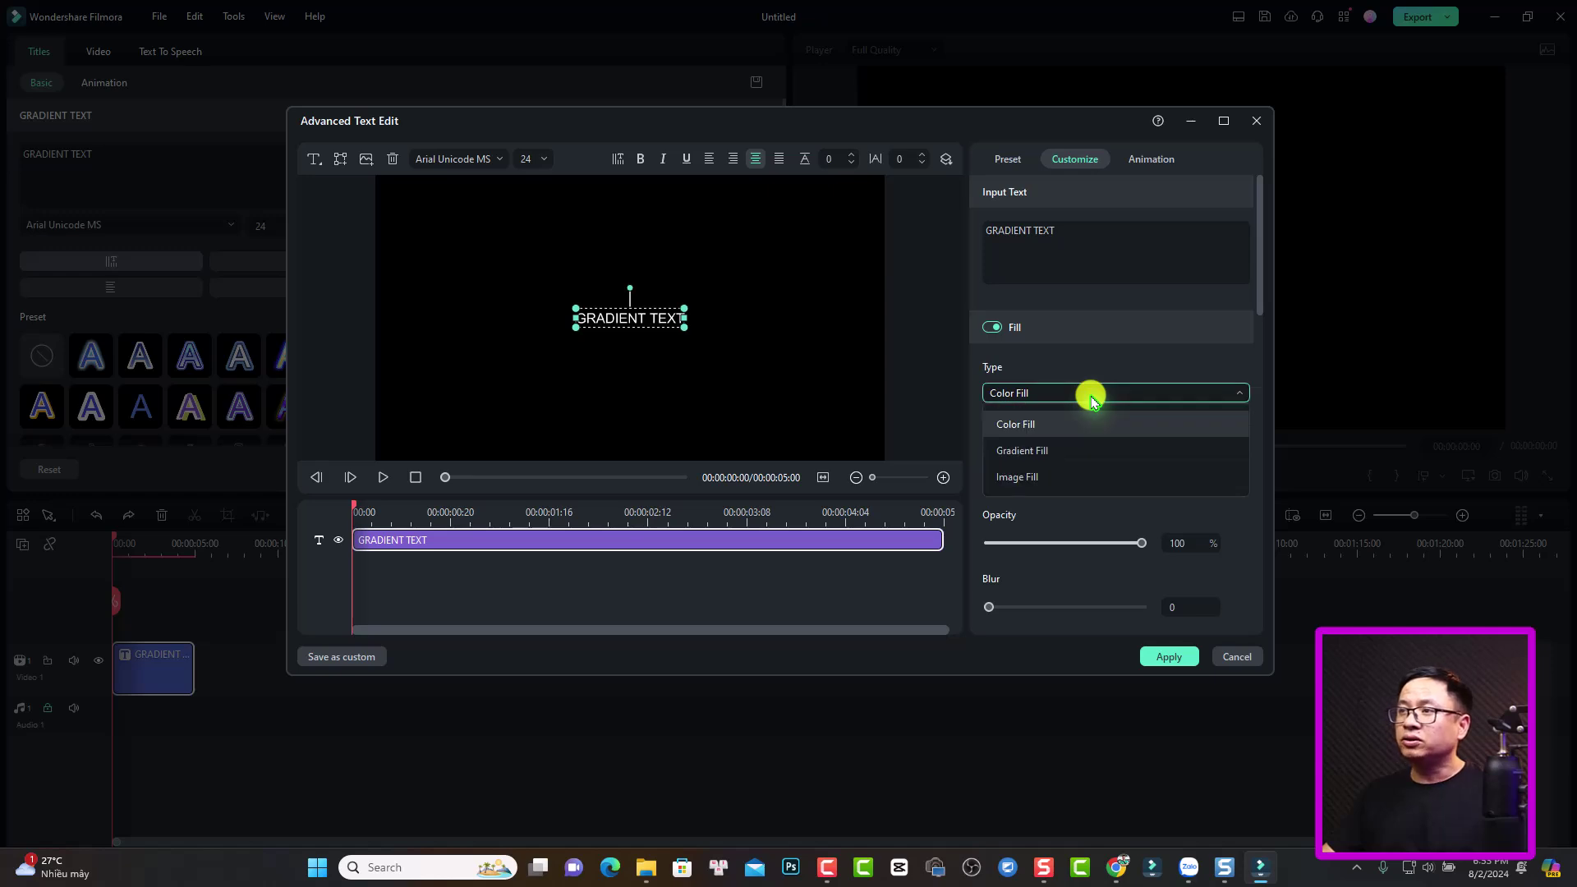
click(1027, 452)
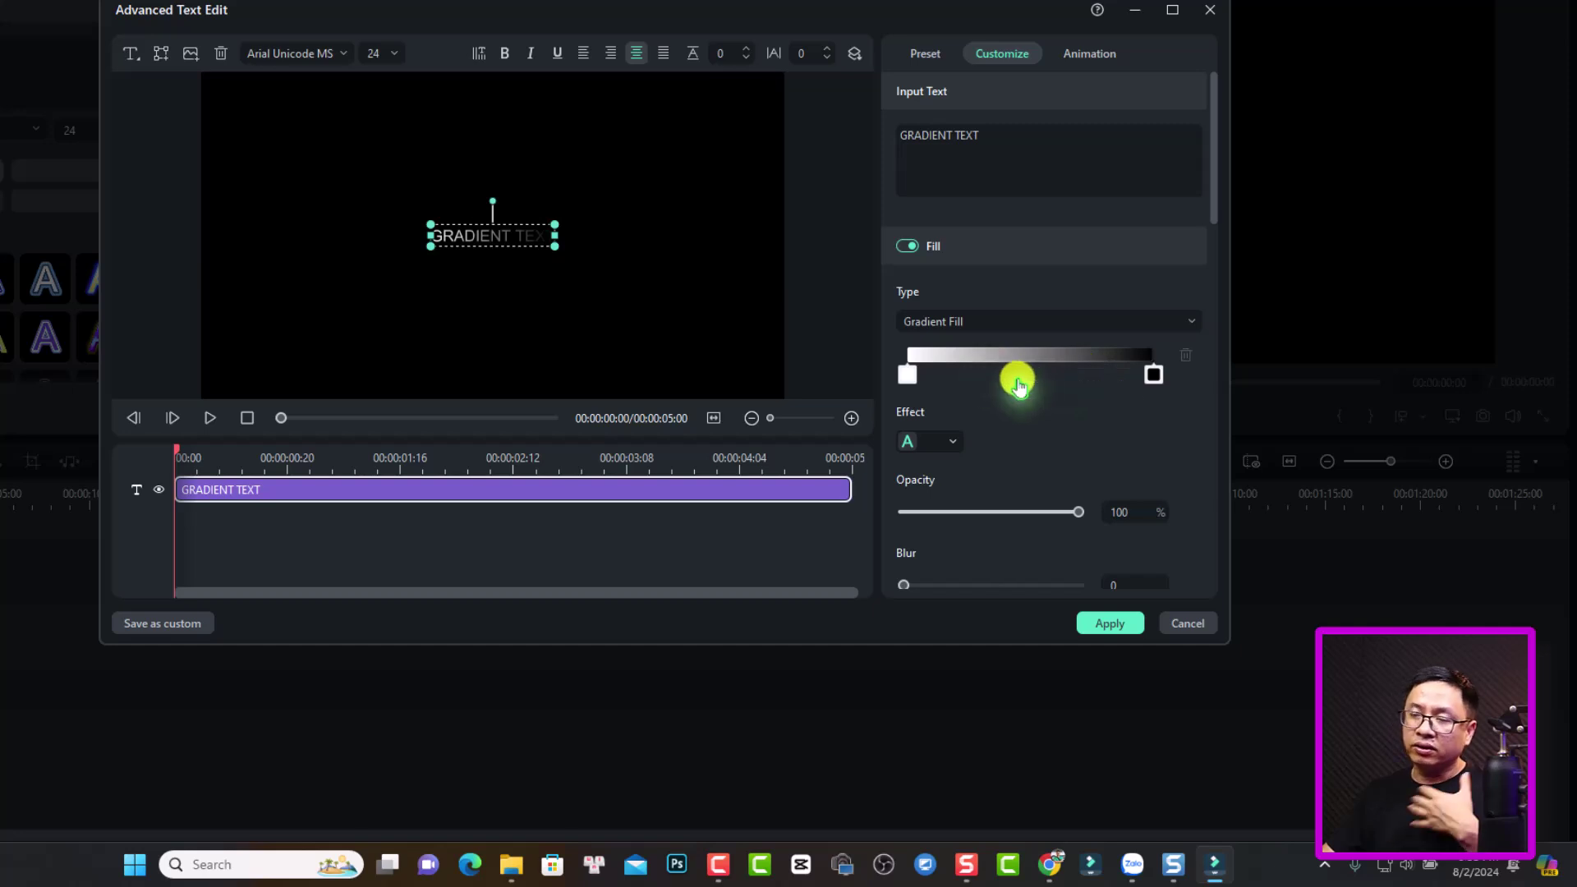
Step: Delete the extra middle colour stops so only the two end stops remain
click(982, 374)
click(1025, 374)
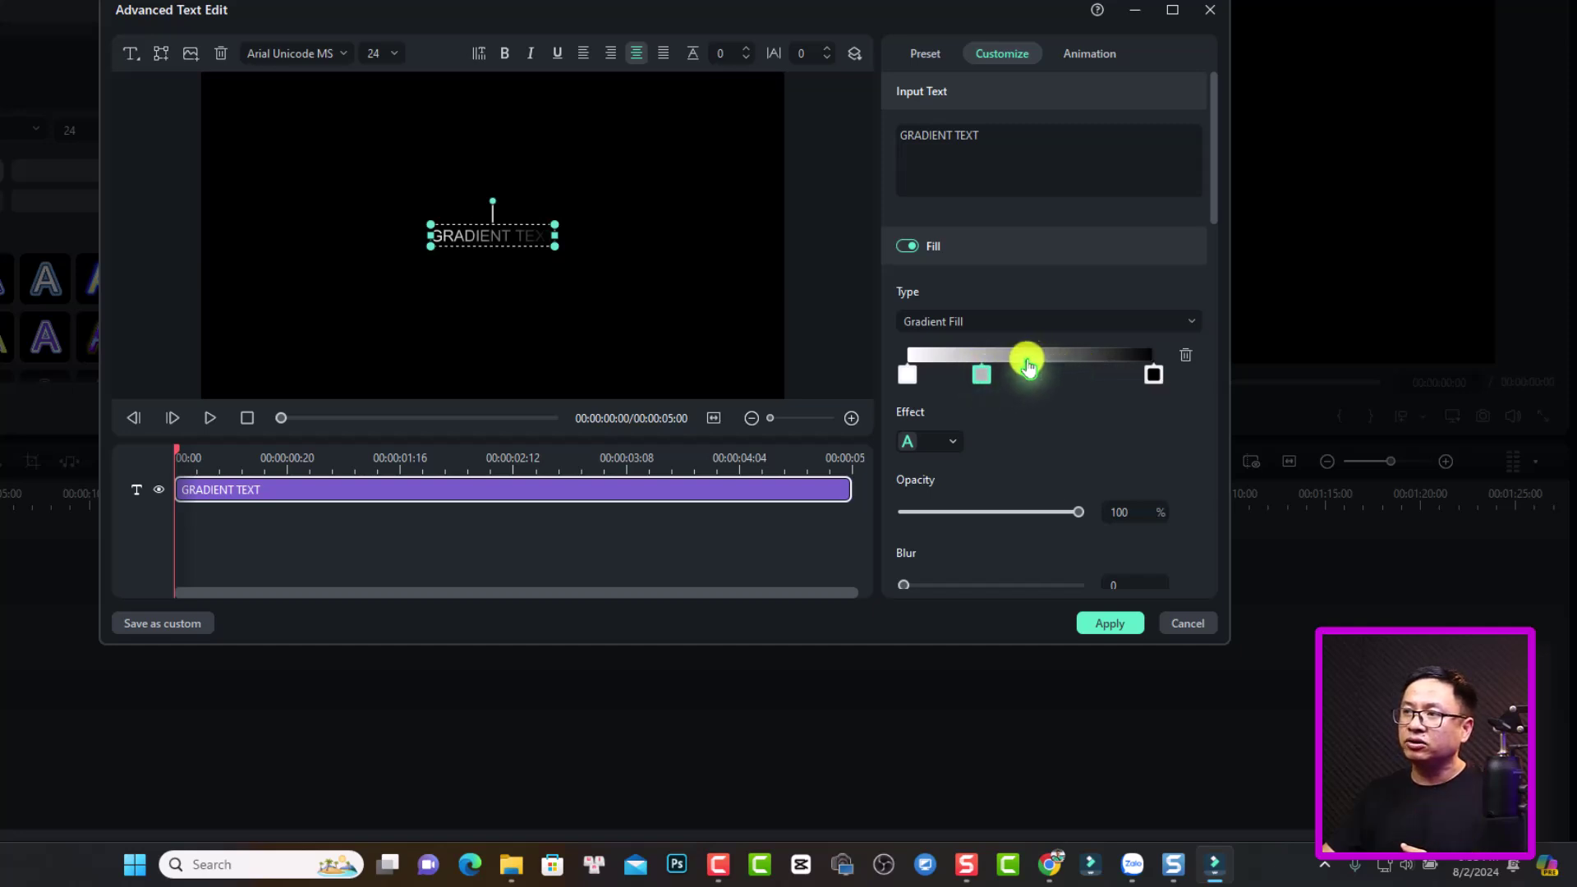
click(1069, 374)
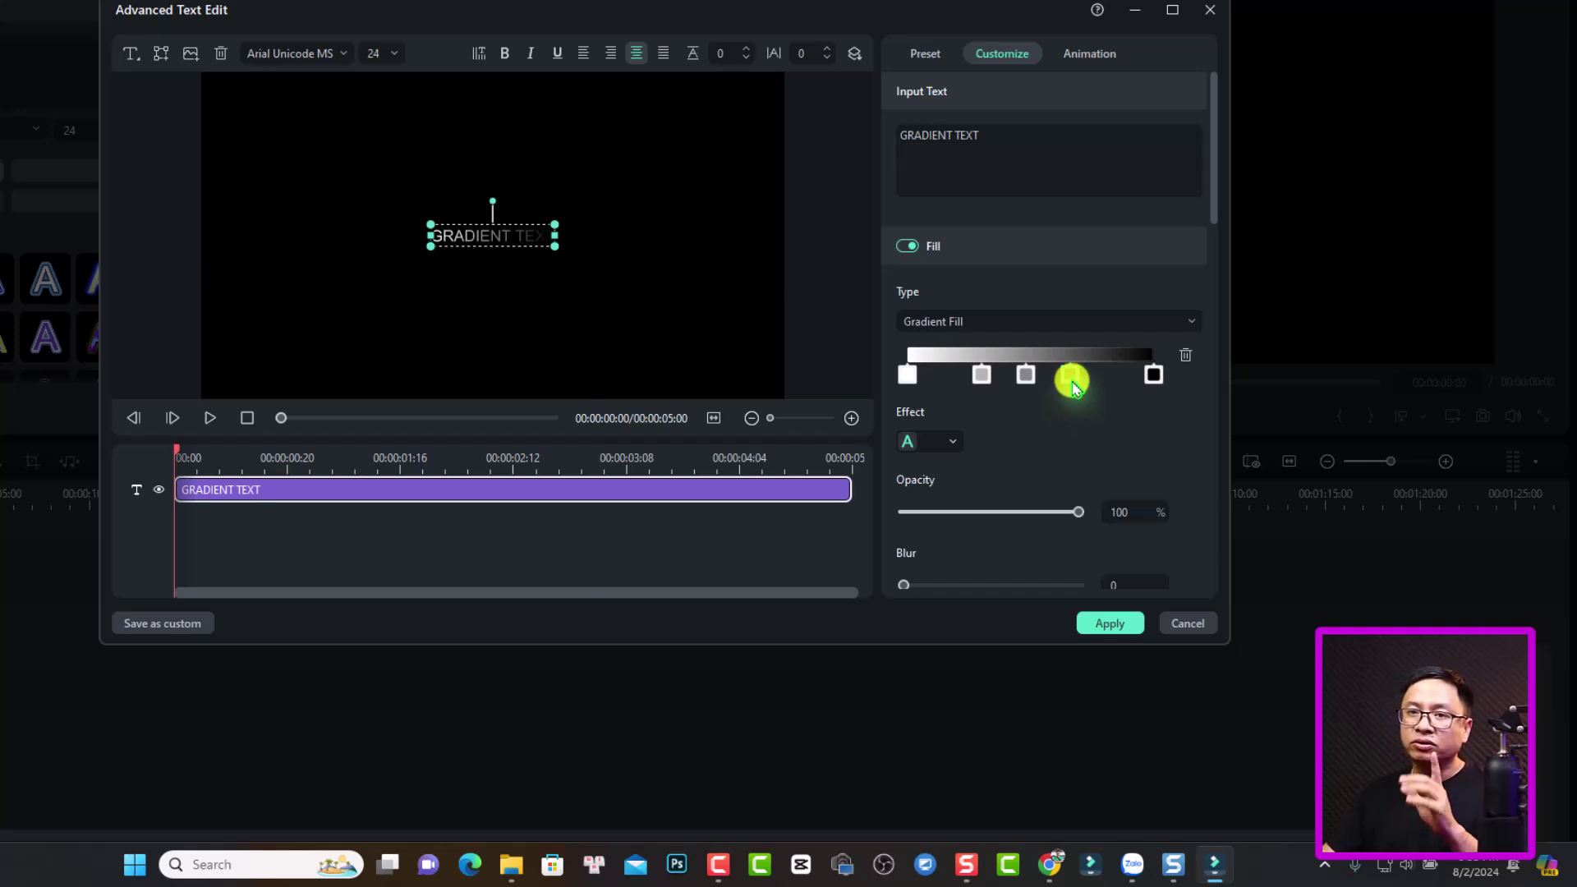
click(1187, 358)
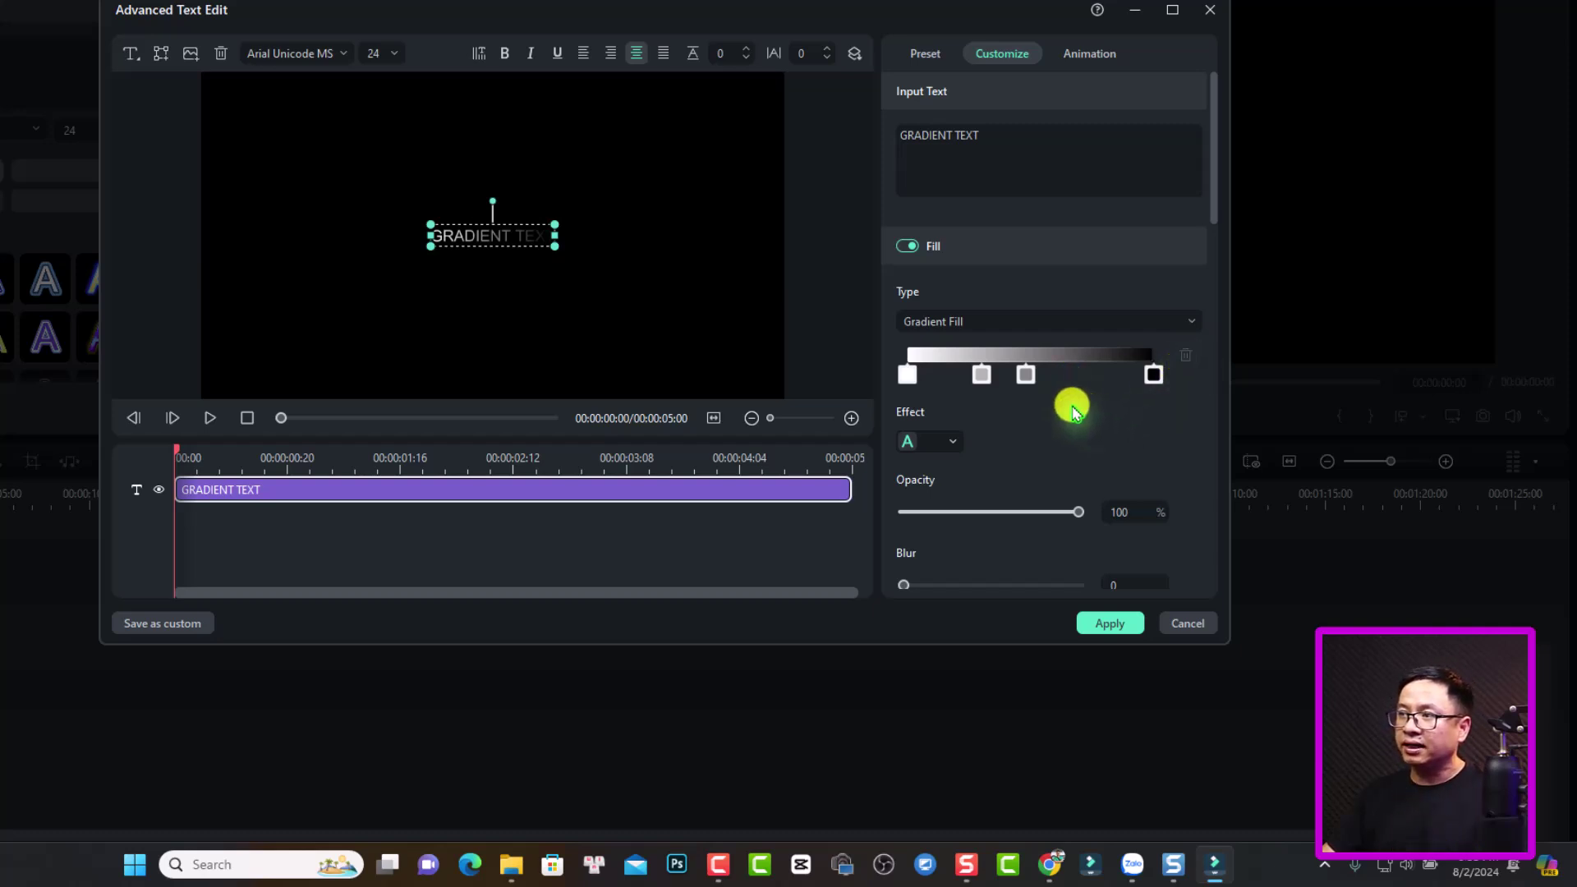
click(1025, 374)
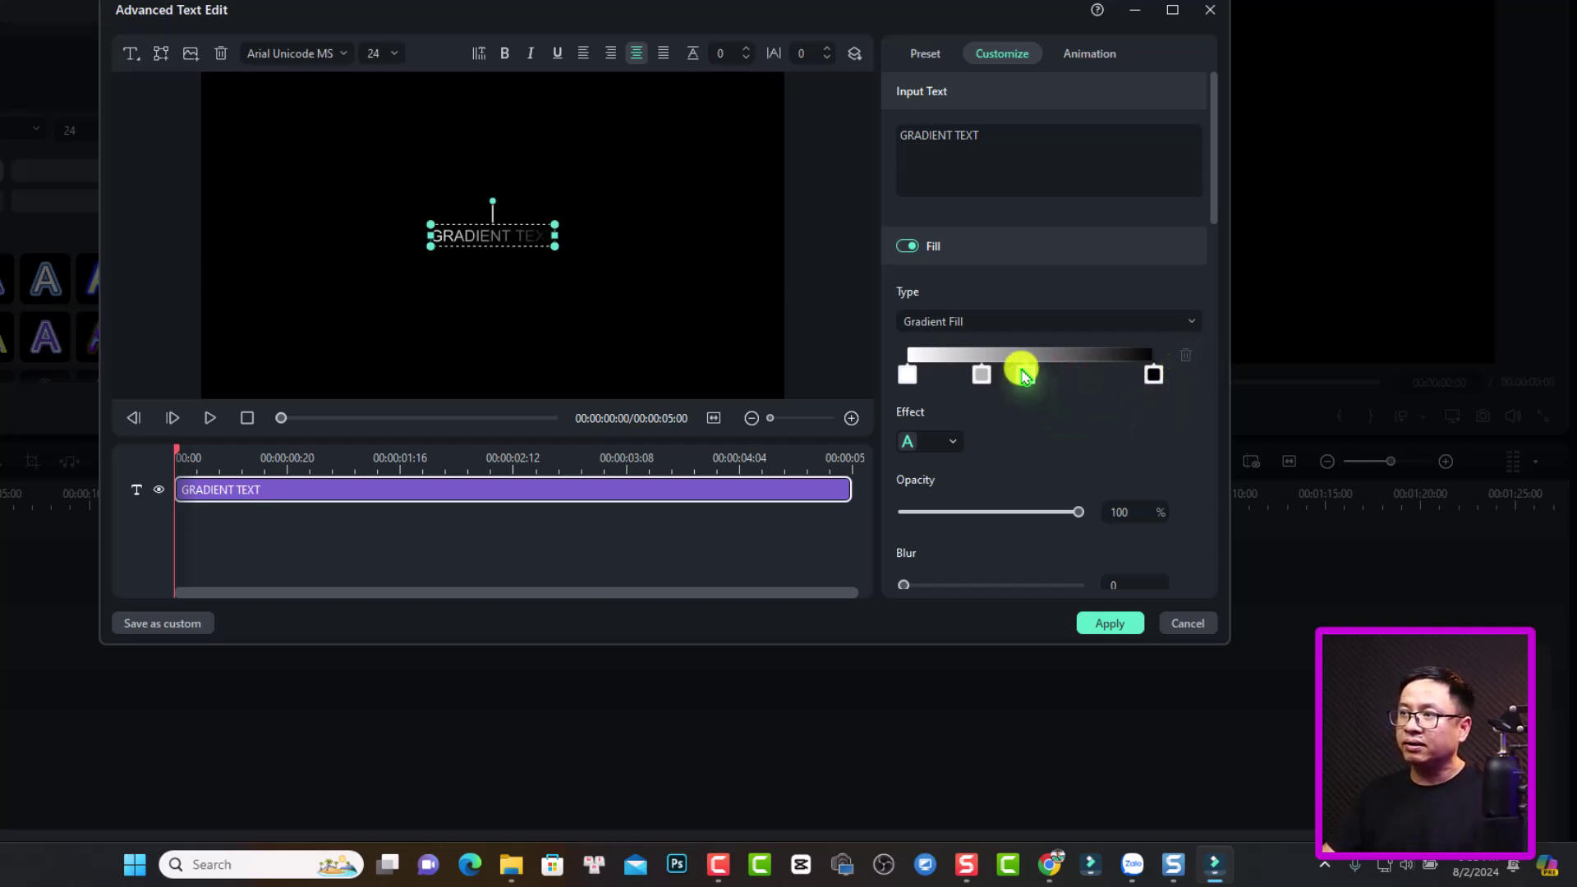
click(1183, 360)
click(981, 373)
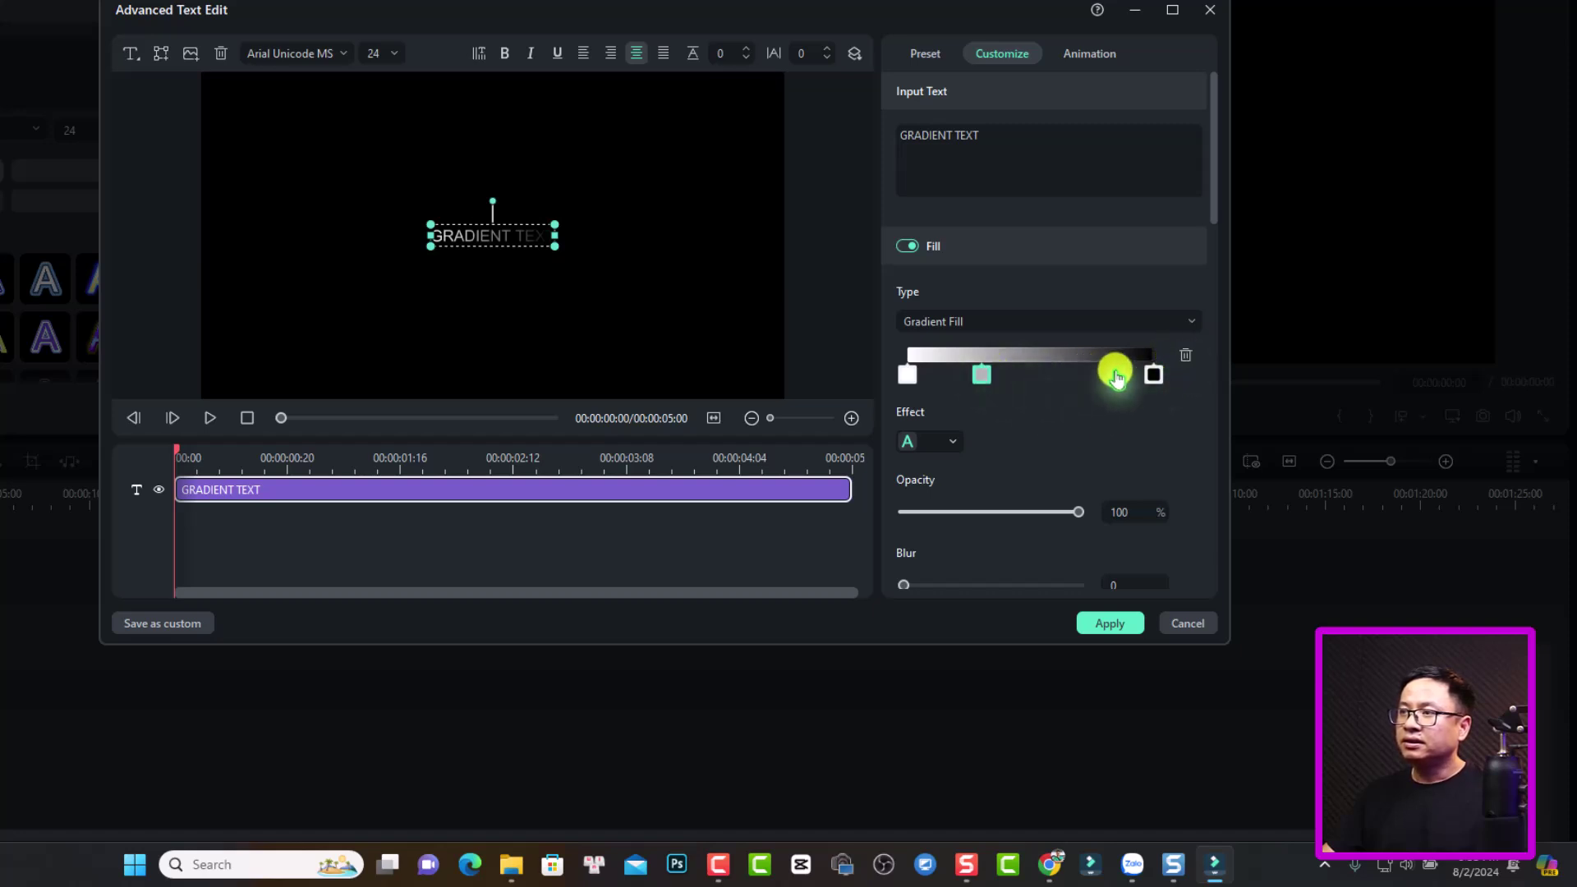
click(1183, 362)
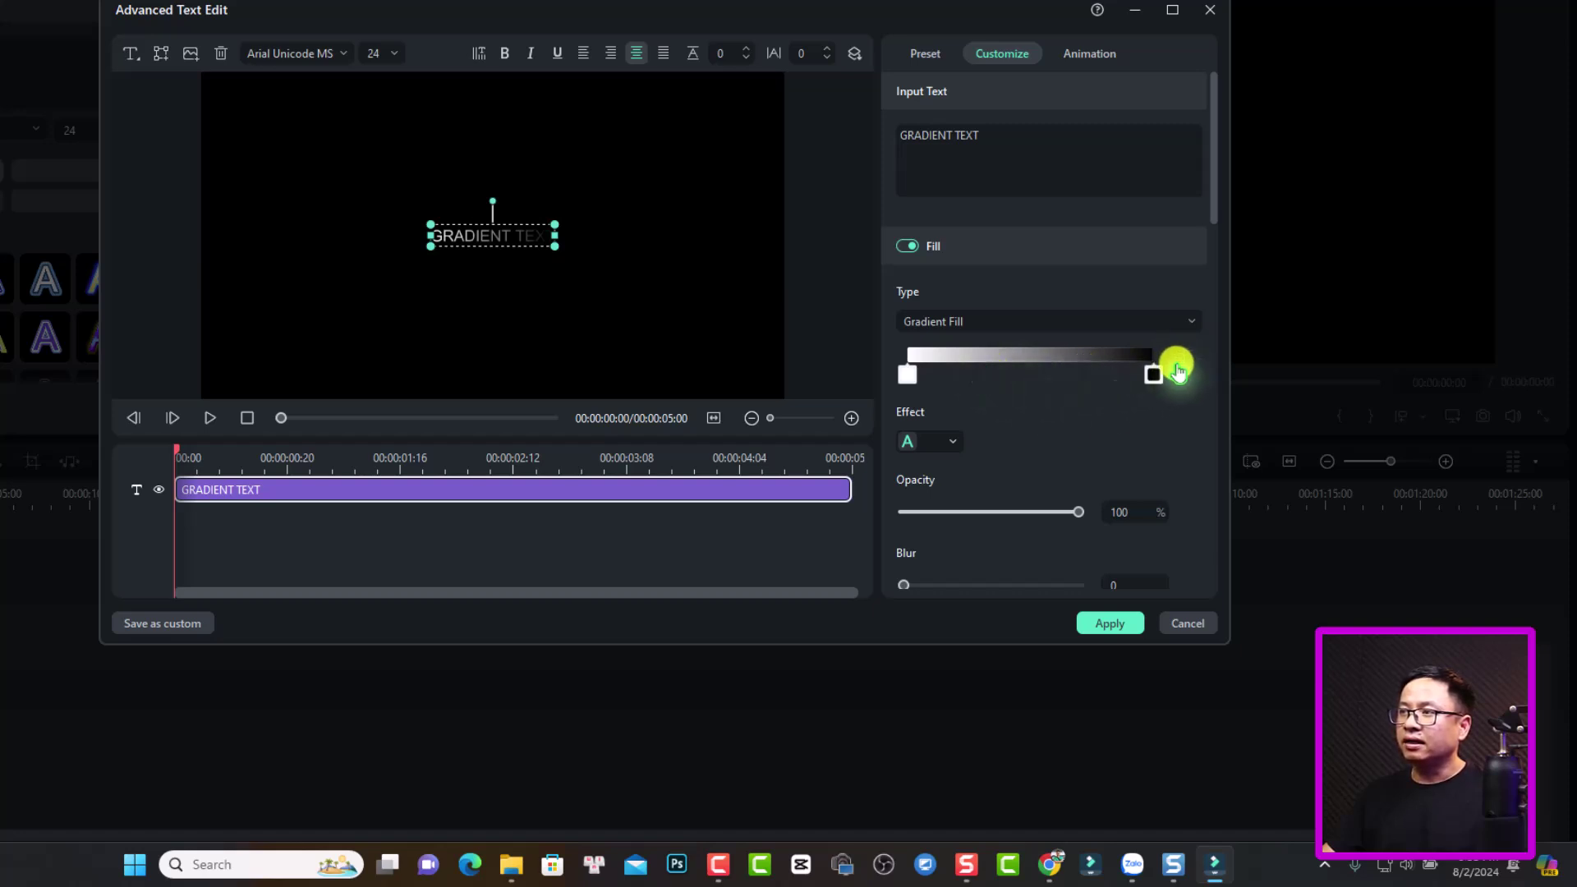
Step: Colour the gradient's left stop red and its right stop yellow
click(911, 380)
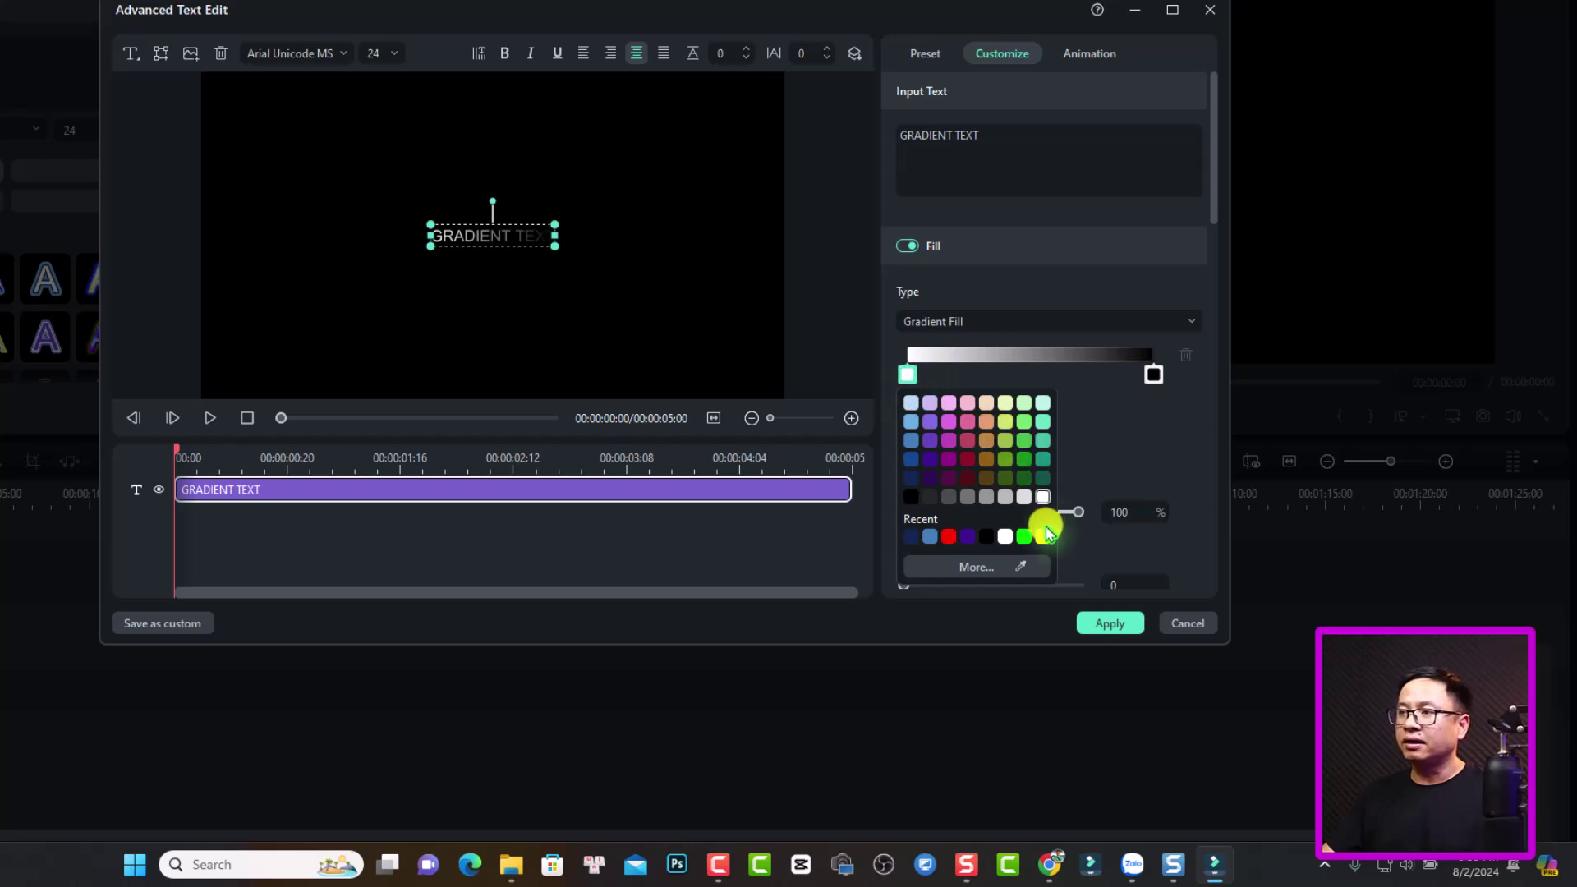
click(948, 536)
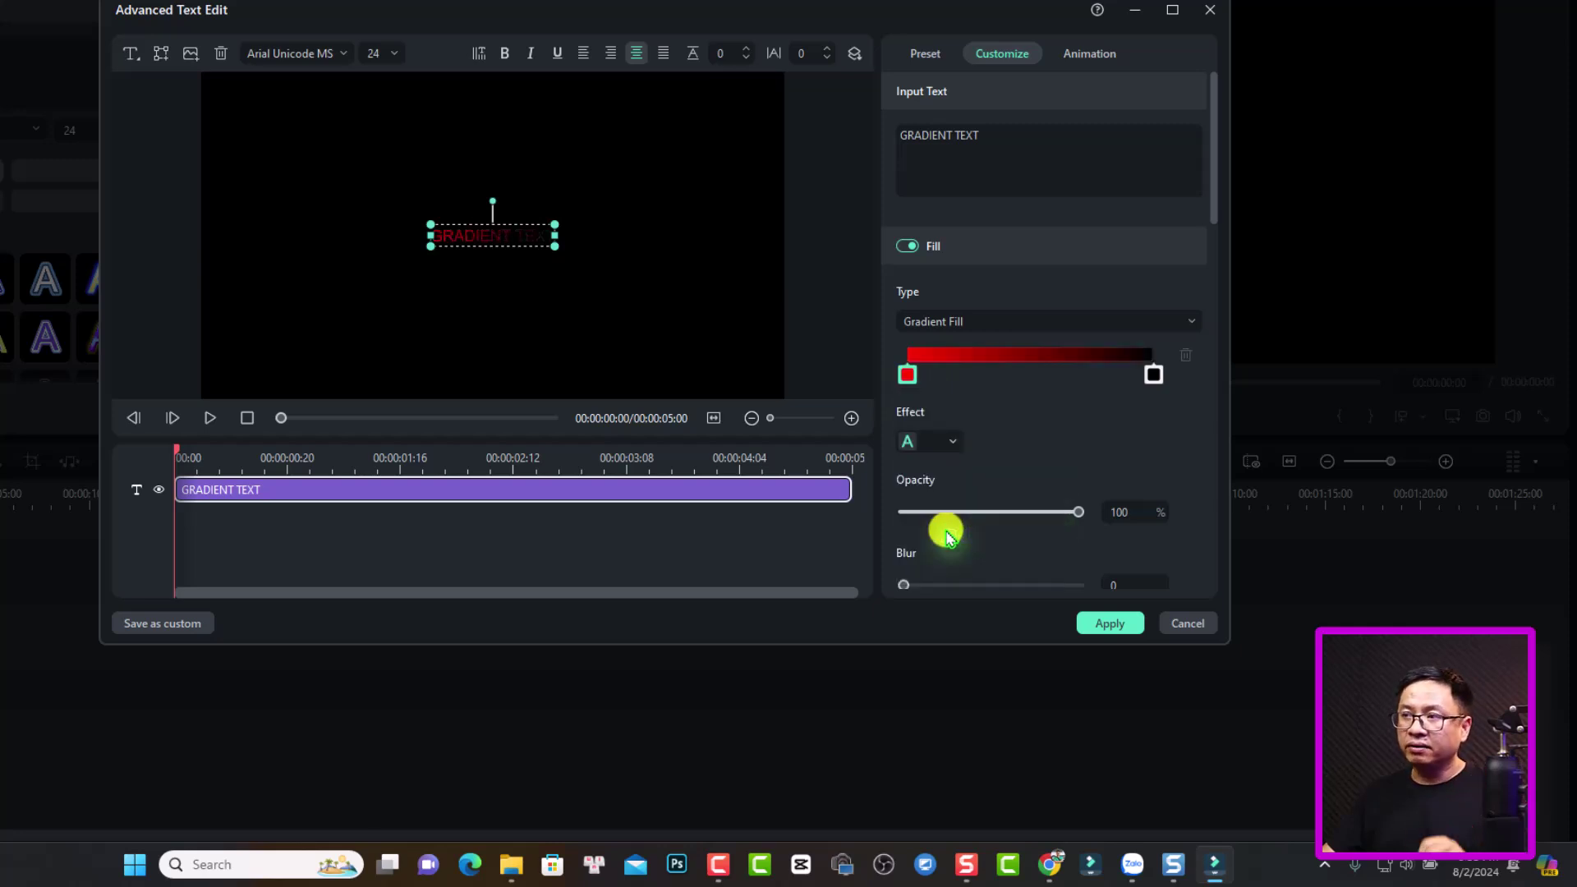
click(1151, 376)
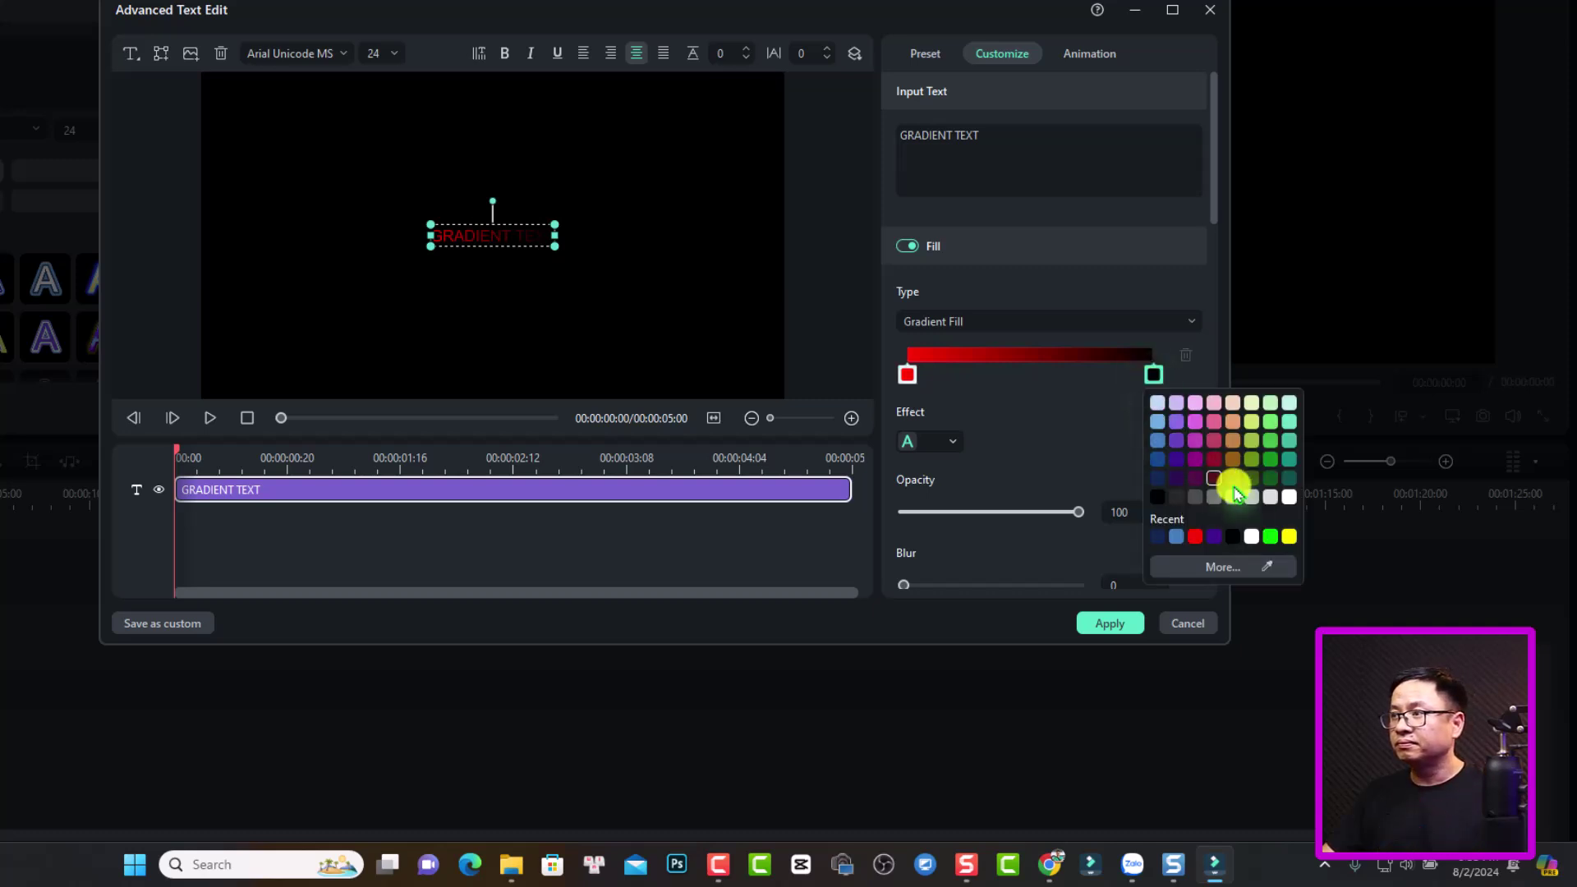
click(1286, 536)
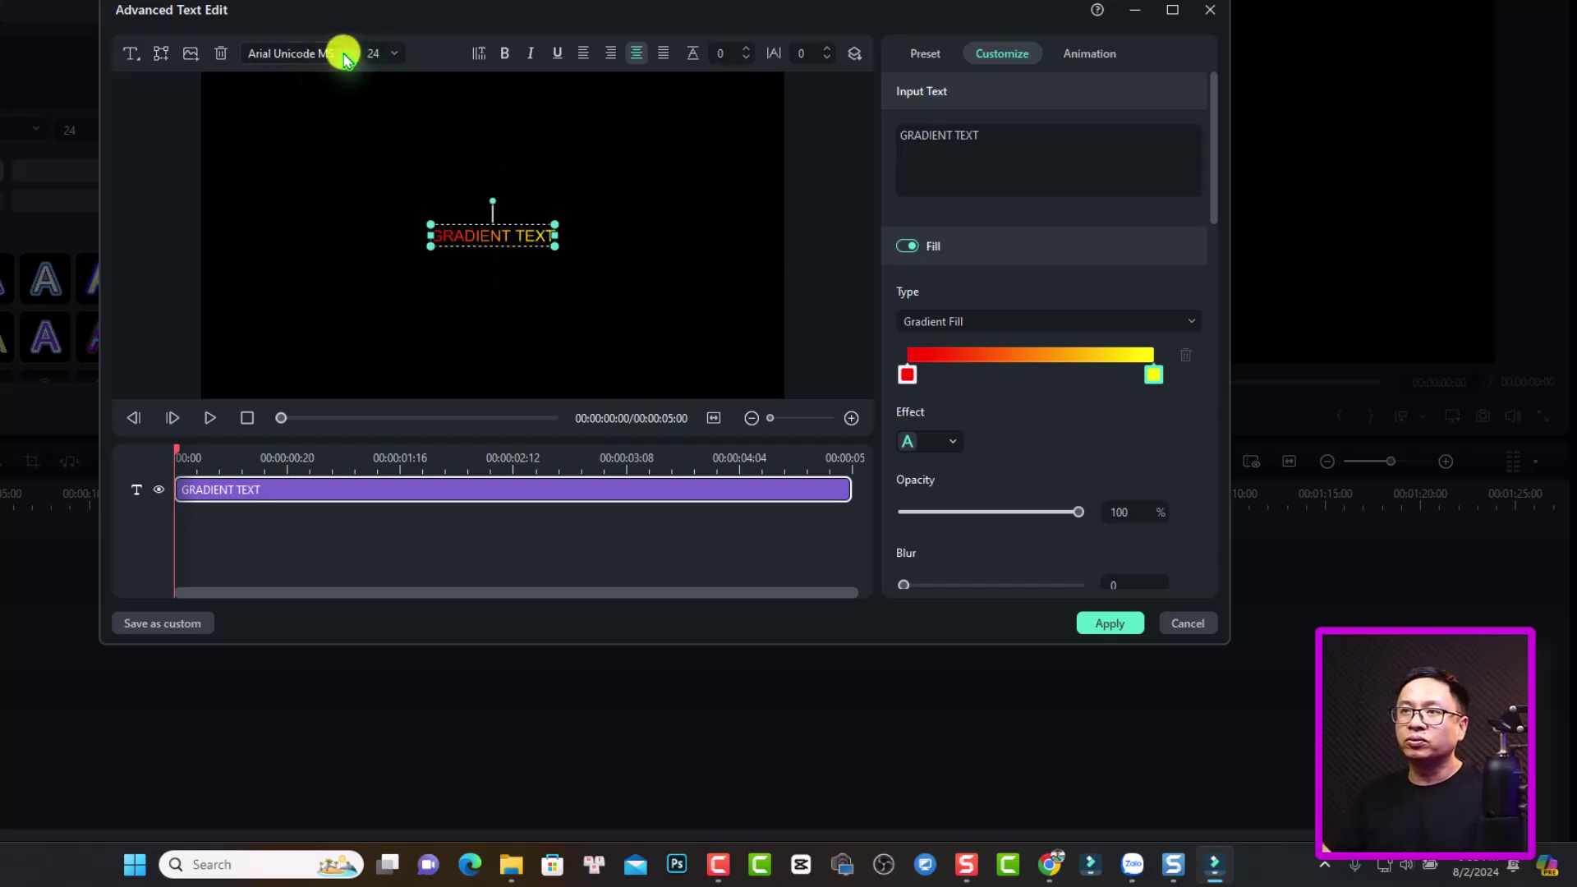
Step: Set the title font to SFU Futura Bold from Favorites at size 64
click(345, 58)
click(559, 87)
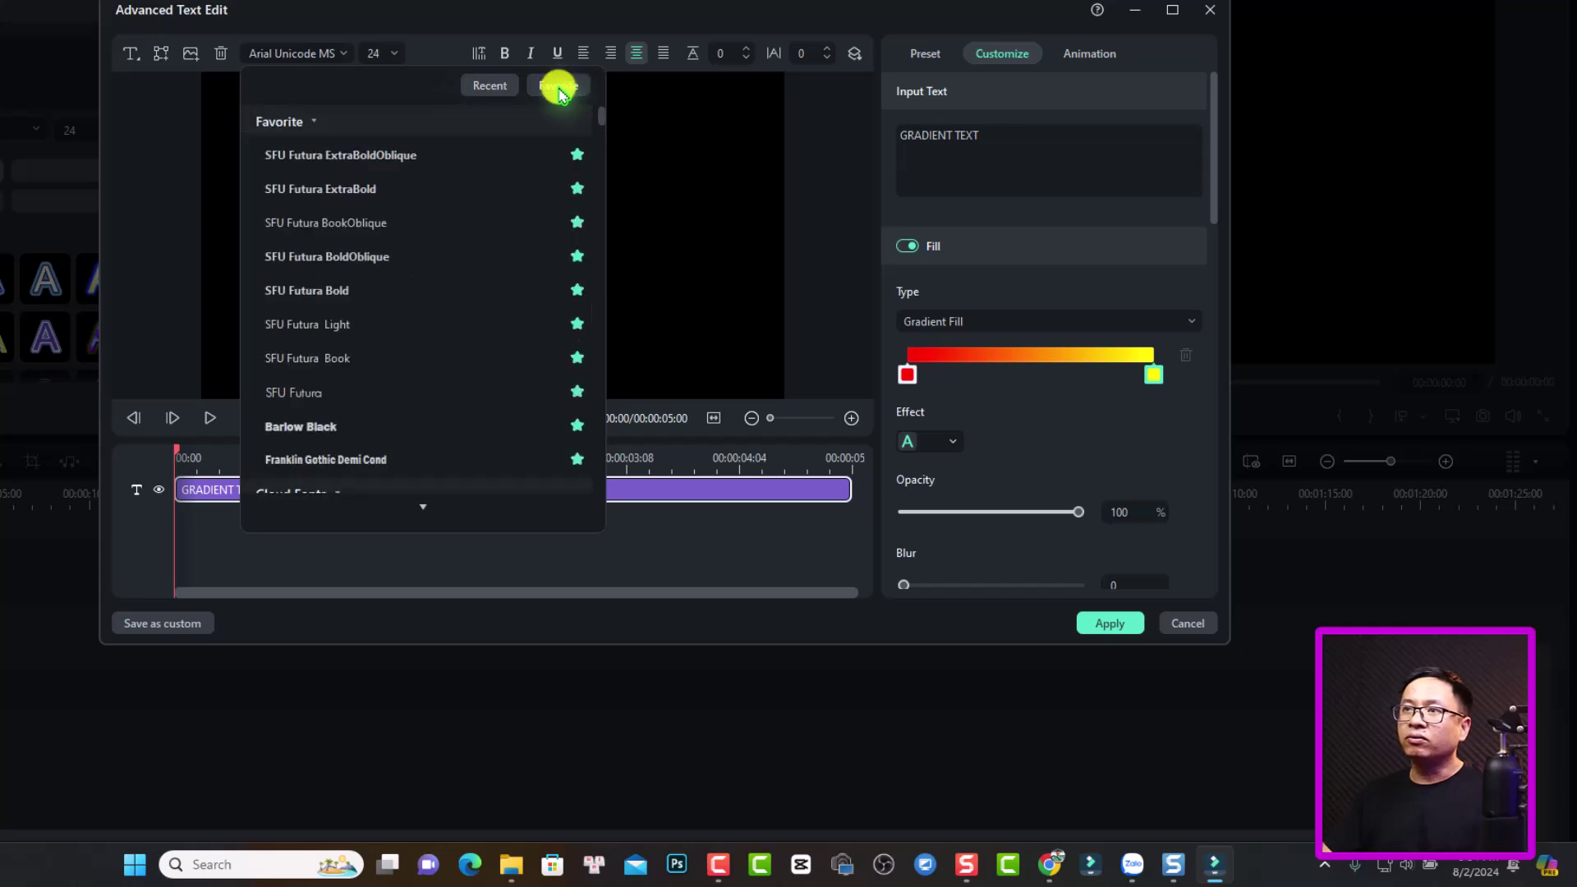
click(303, 294)
click(391, 54)
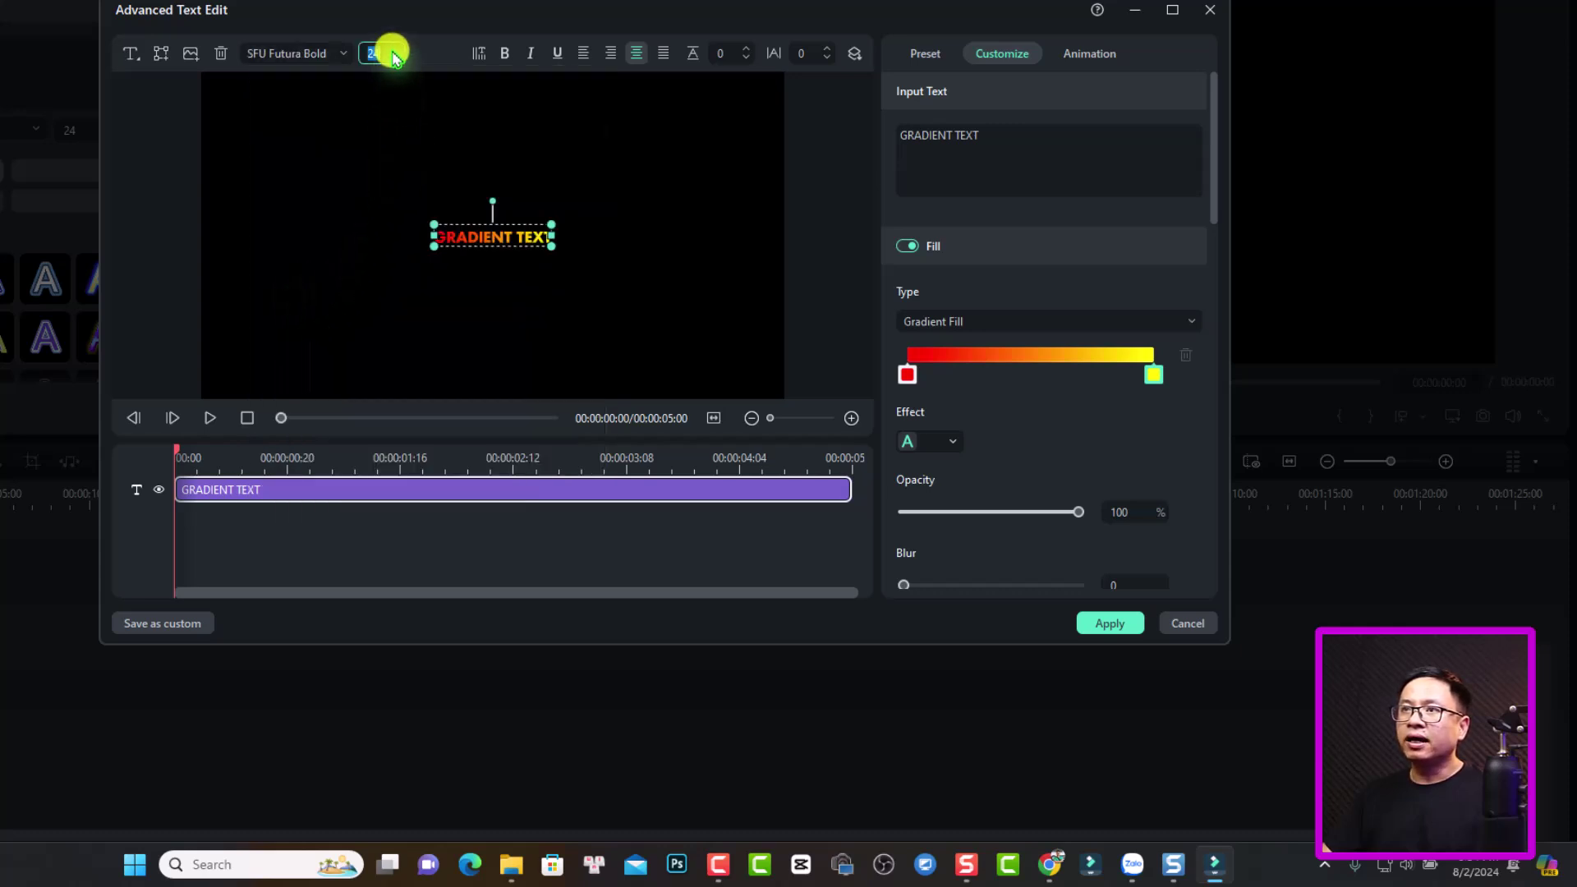
click(395, 54)
scroll(371, 176, down, 3)
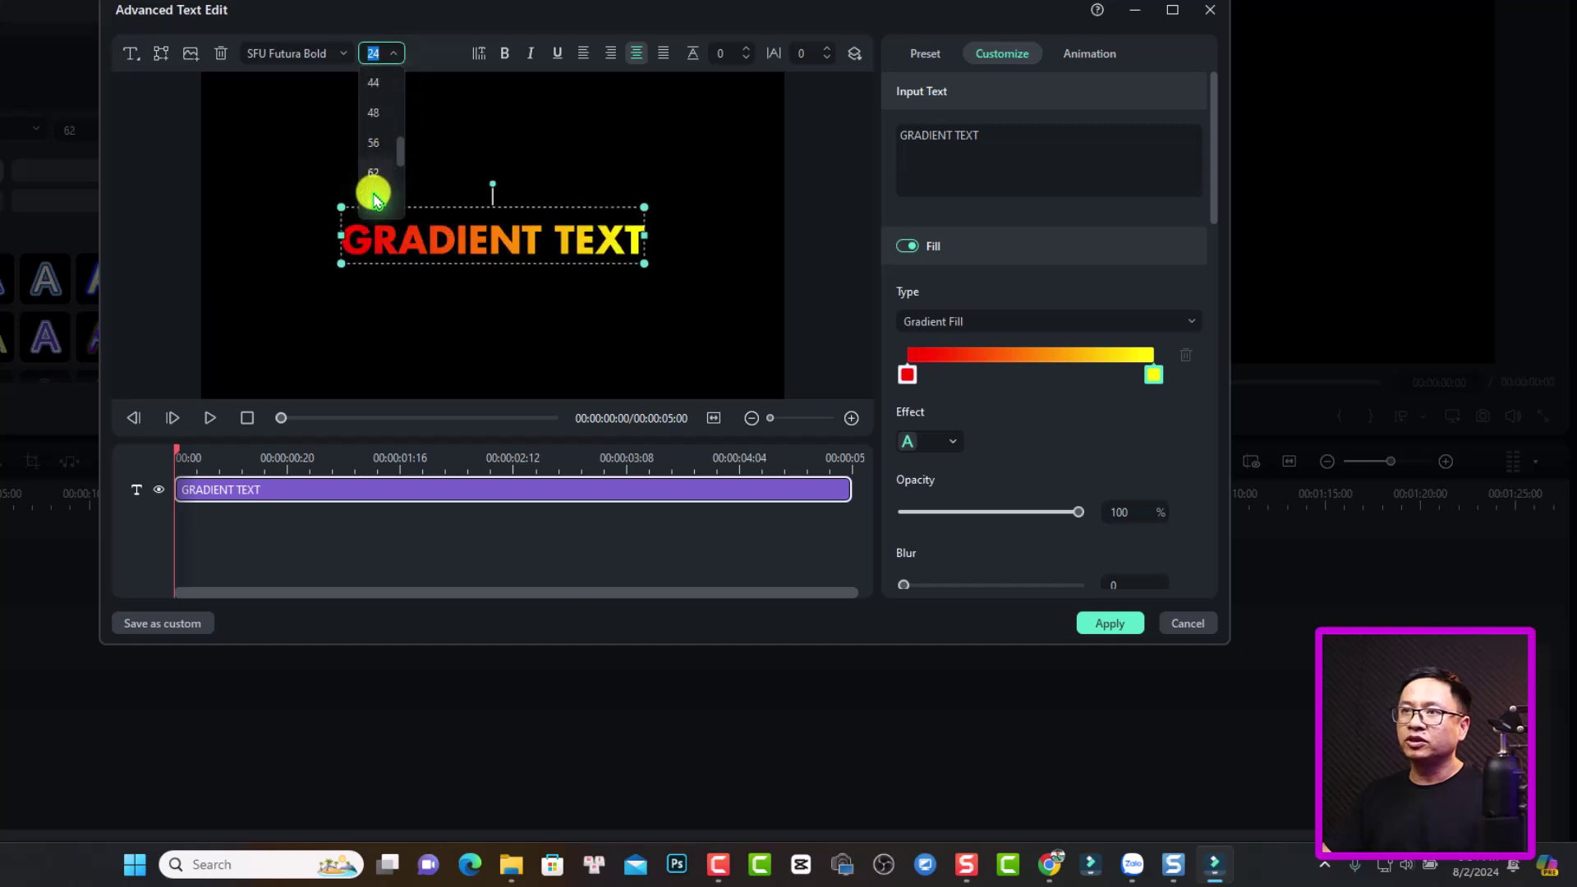
click(374, 205)
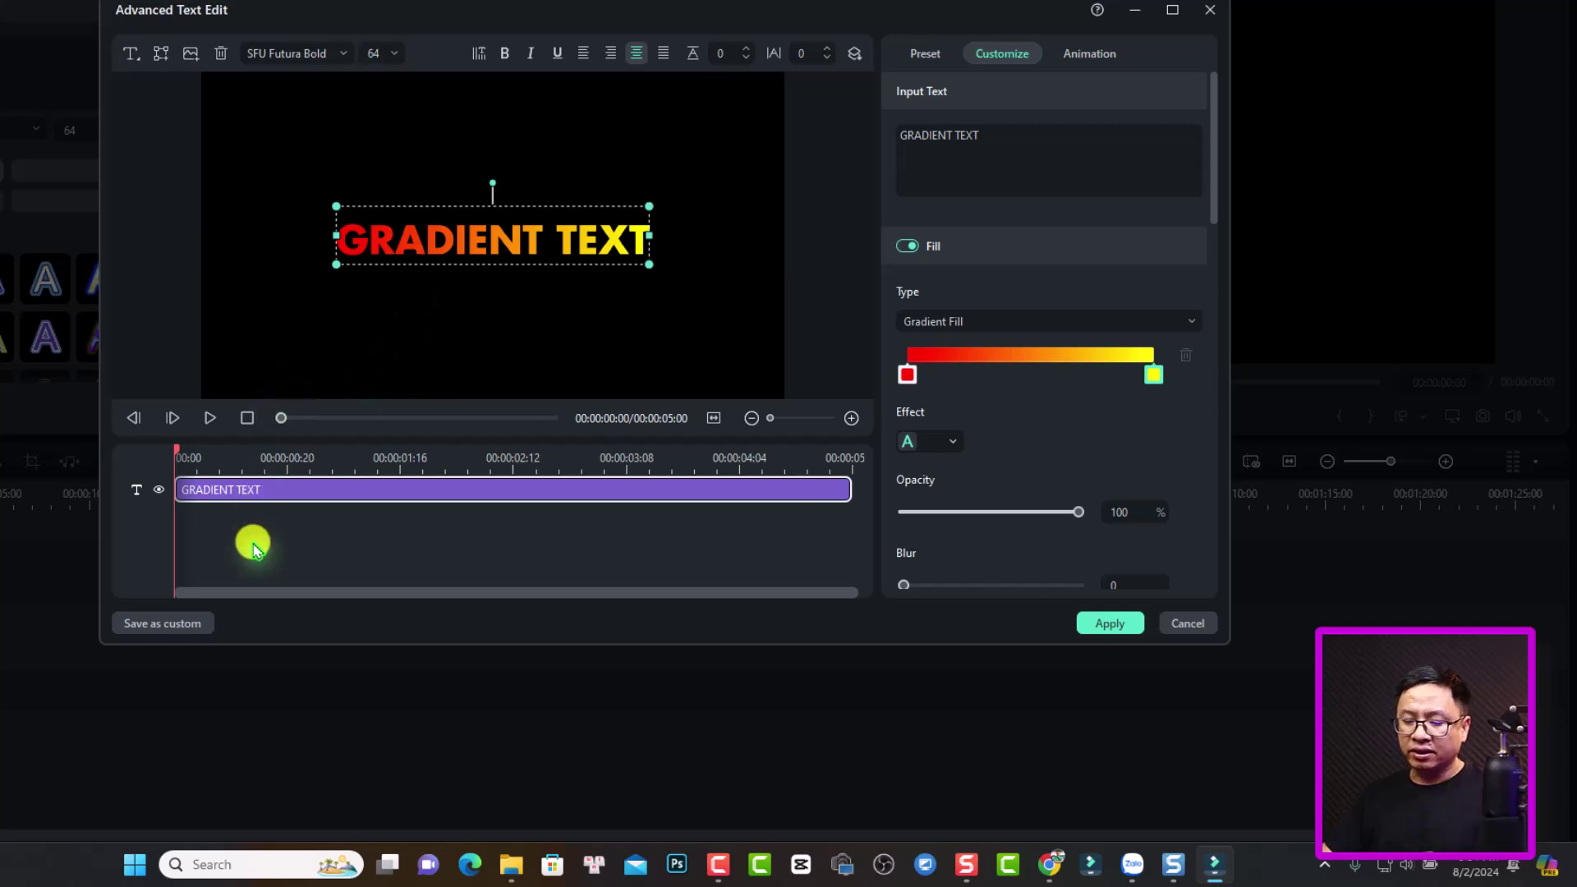
key(space)
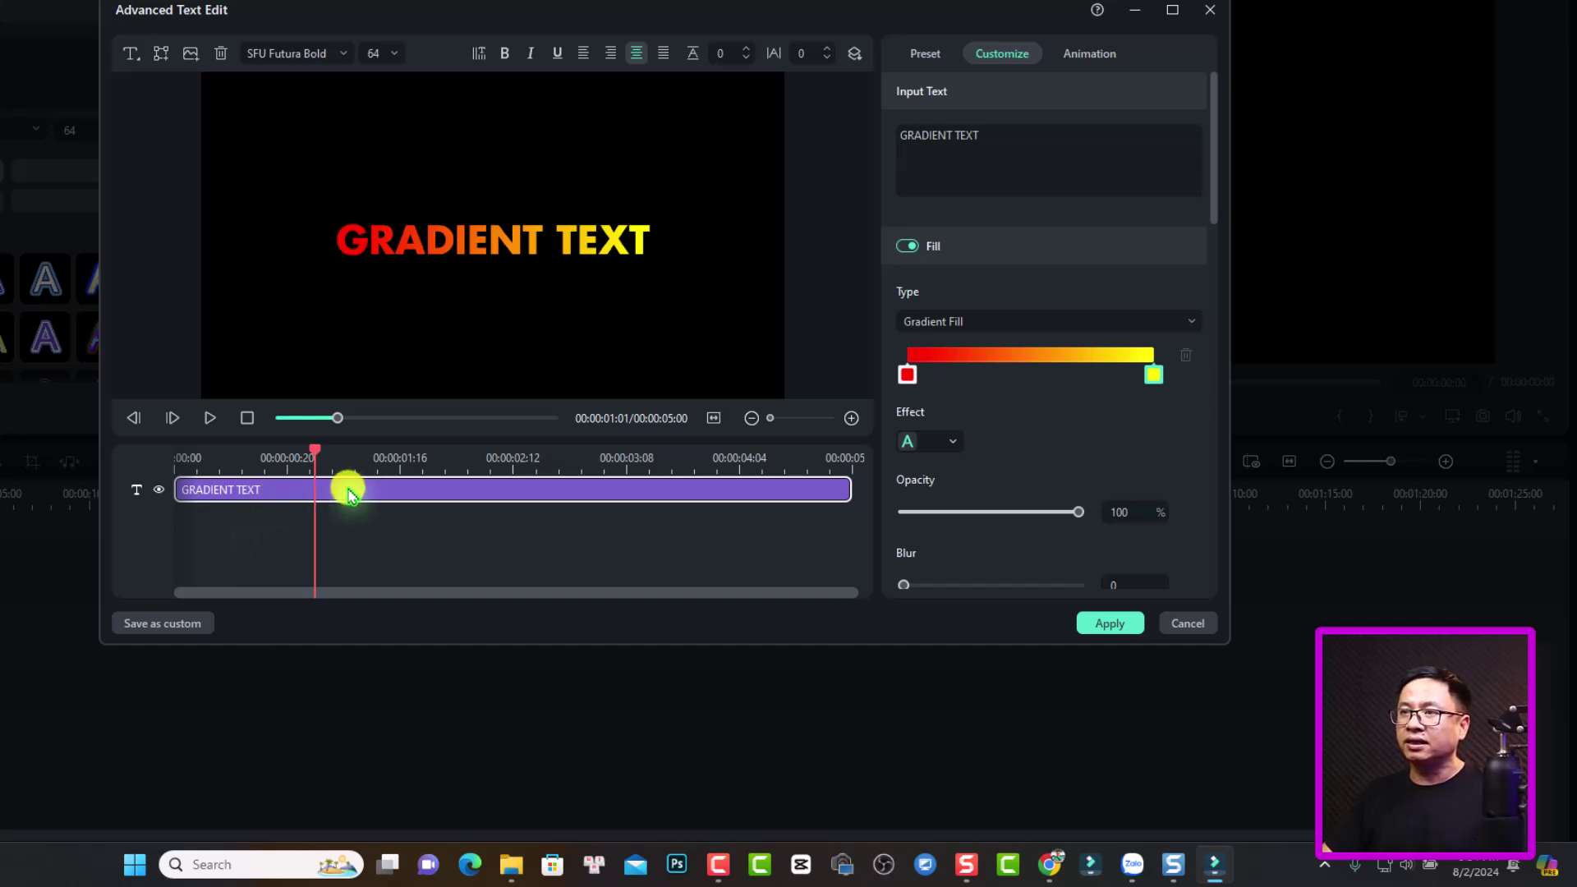
Step: Apply a Typewriter in-animation, stretch it to 1.42 seconds and preview it
click(1099, 56)
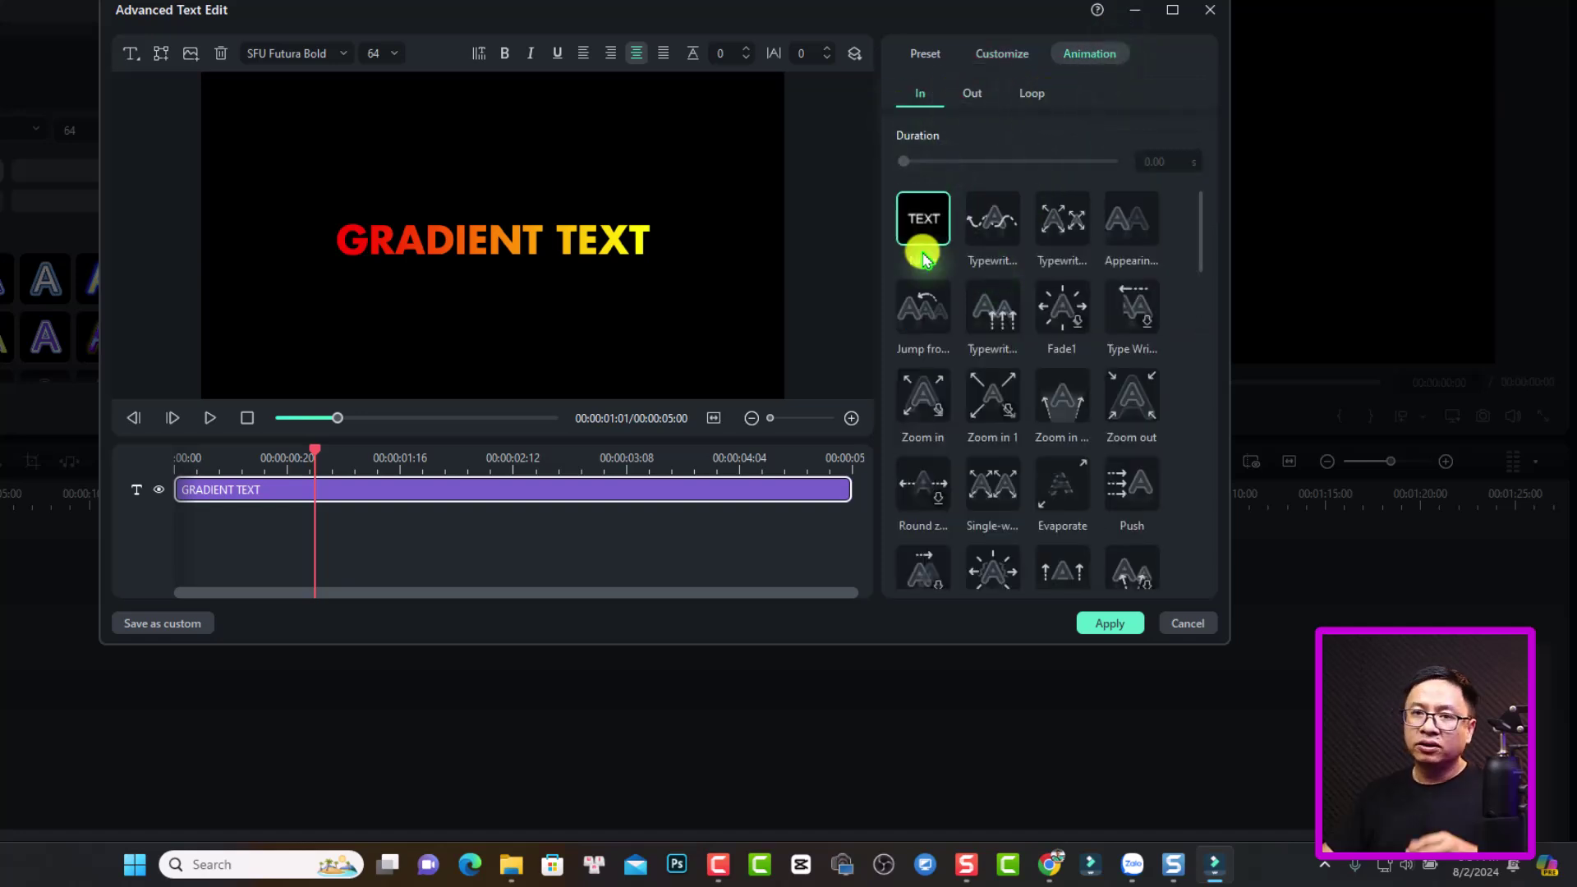
click(995, 223)
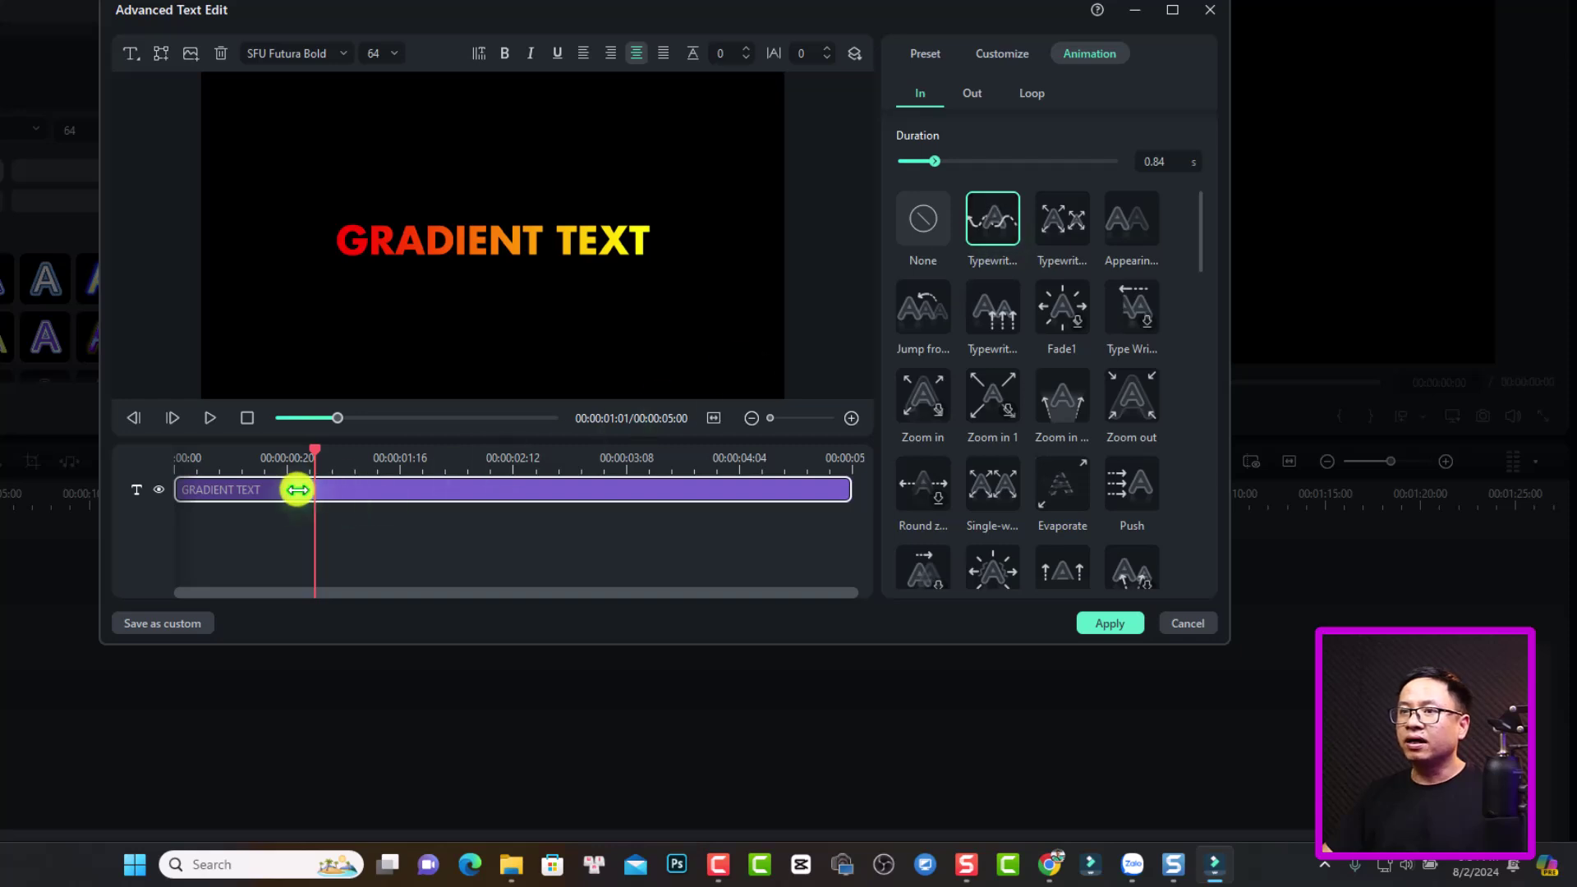
drag(294, 488, 368, 485)
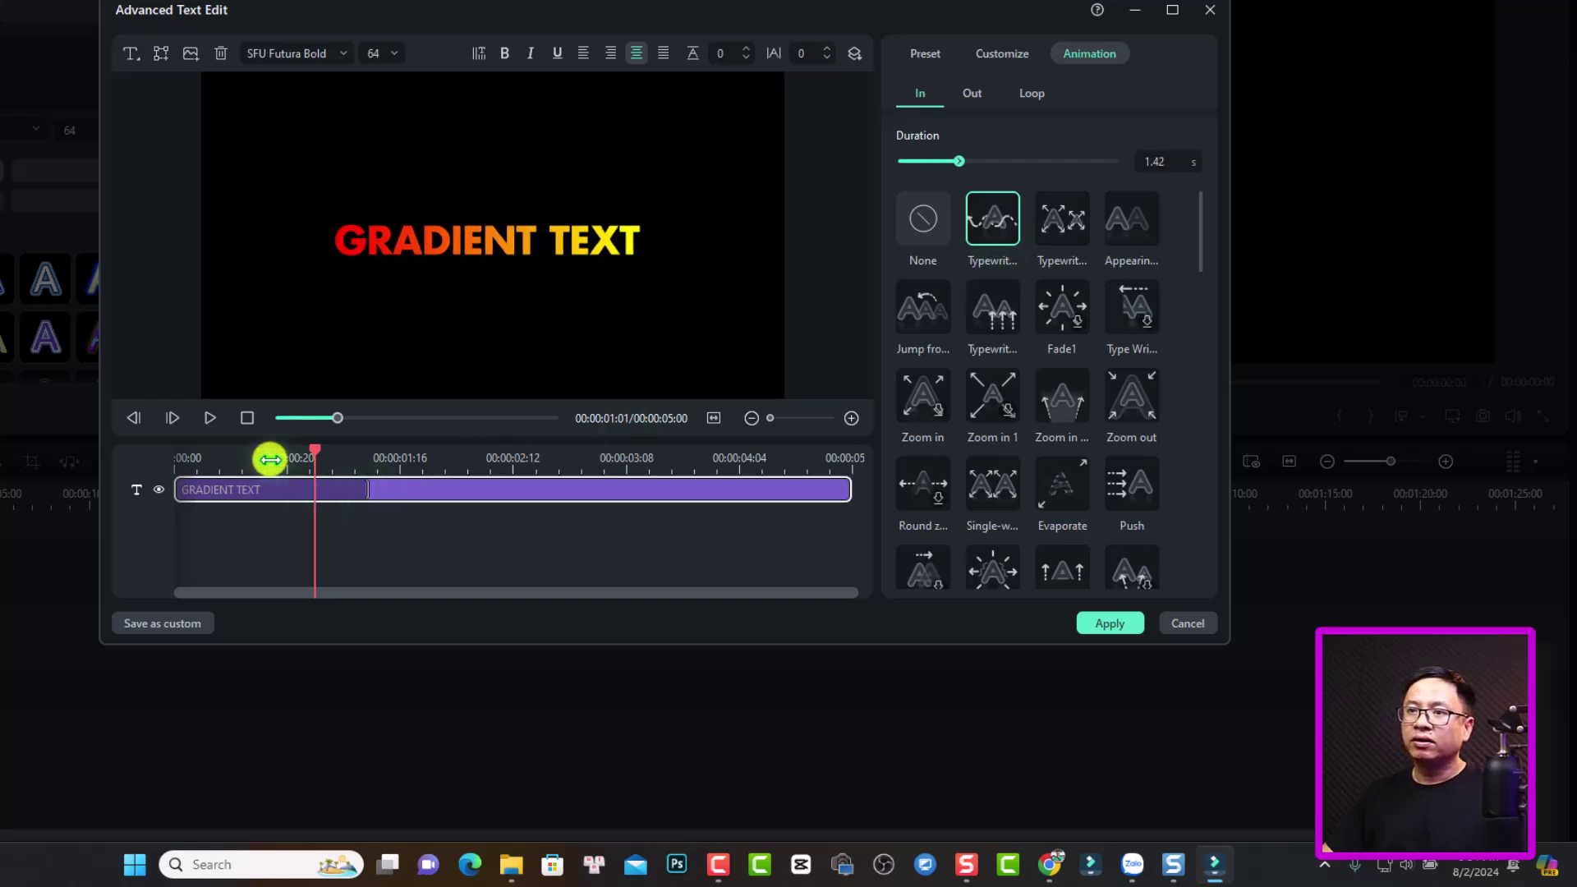
click(194, 459)
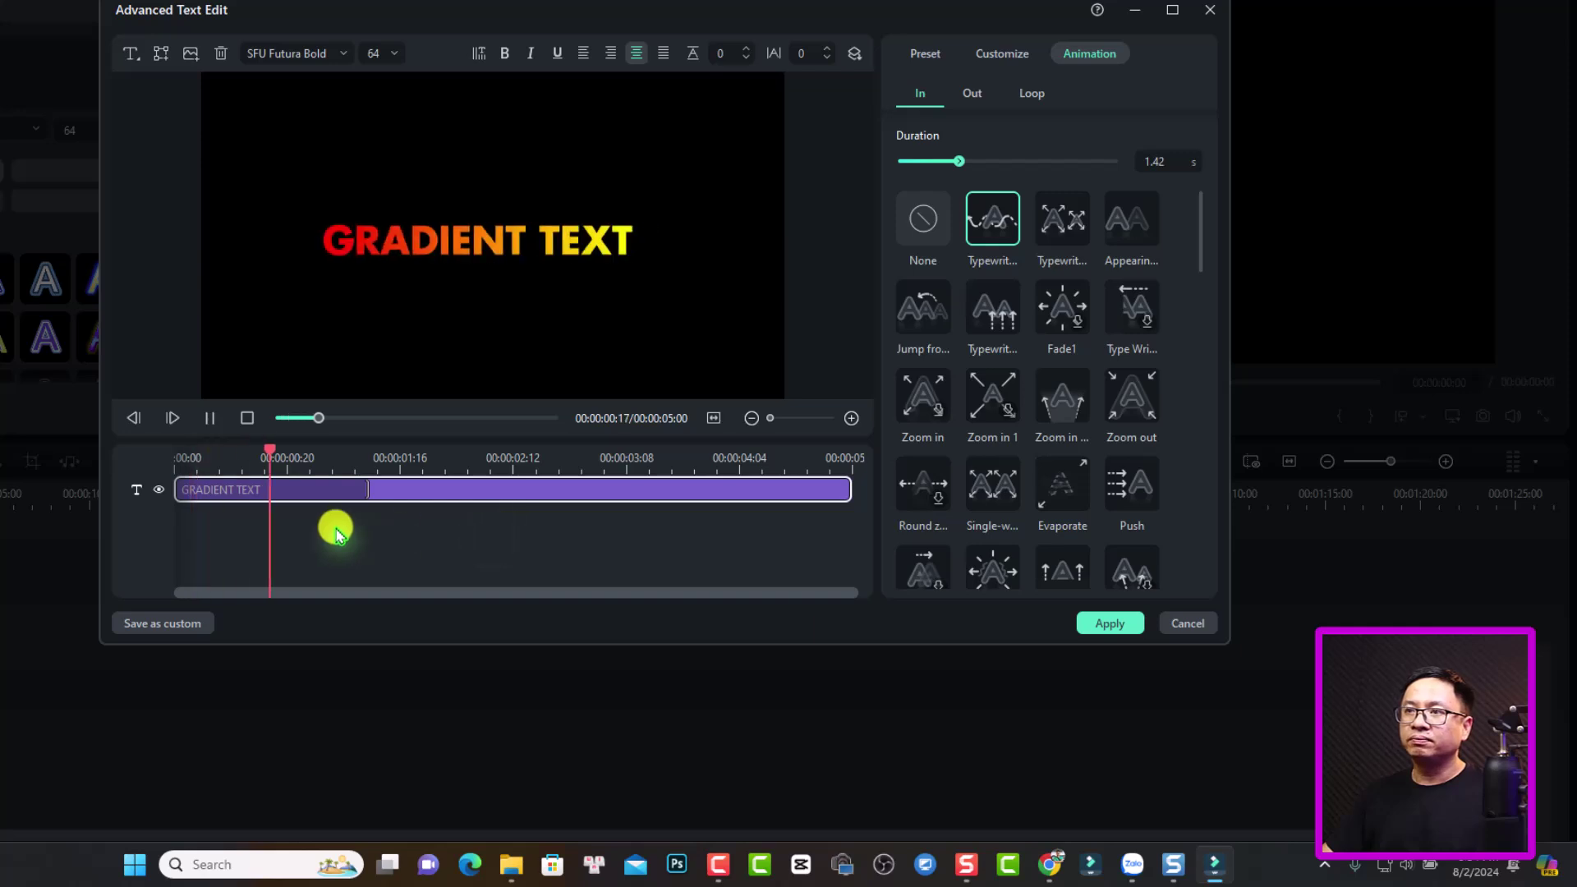
key(space)
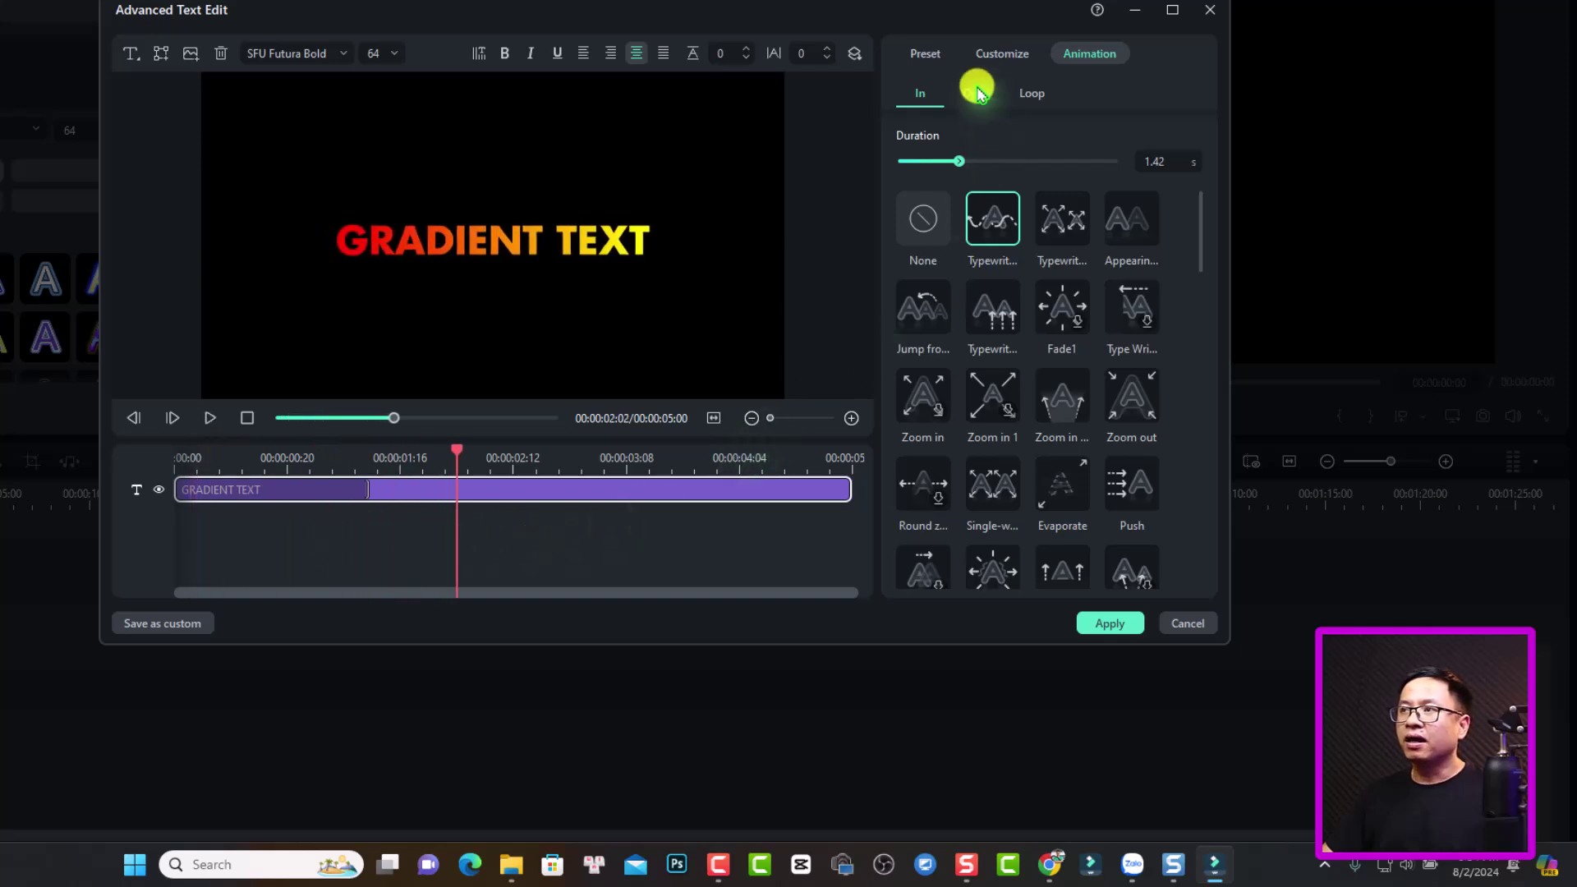
Step: Apply the 0.84-second Leap Down out-animation and move the playhead to 00:00:03:16
click(972, 92)
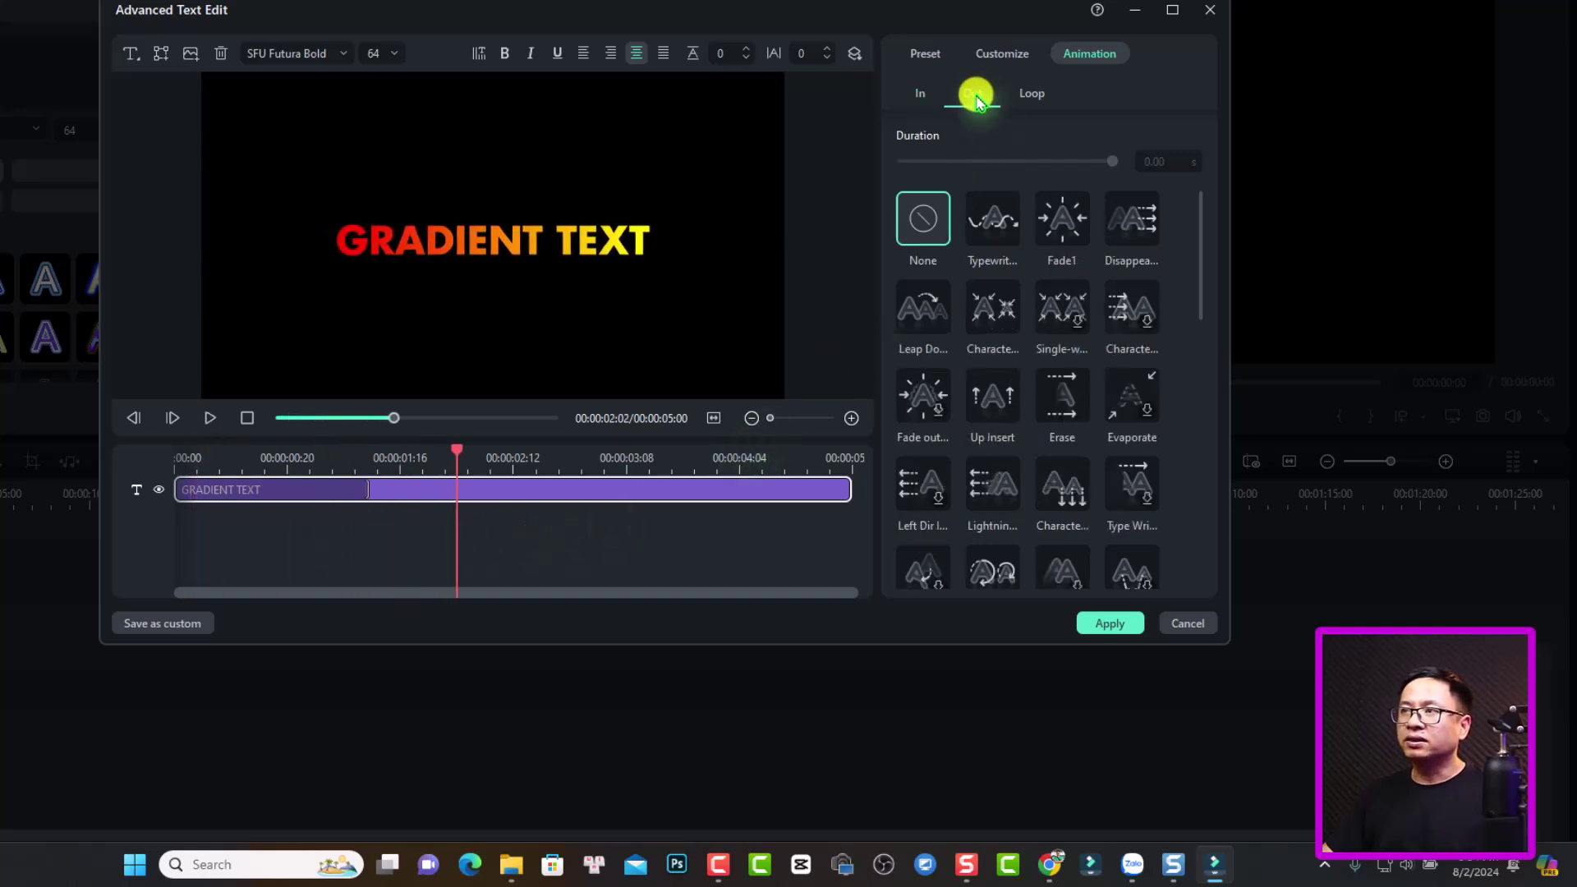
click(919, 326)
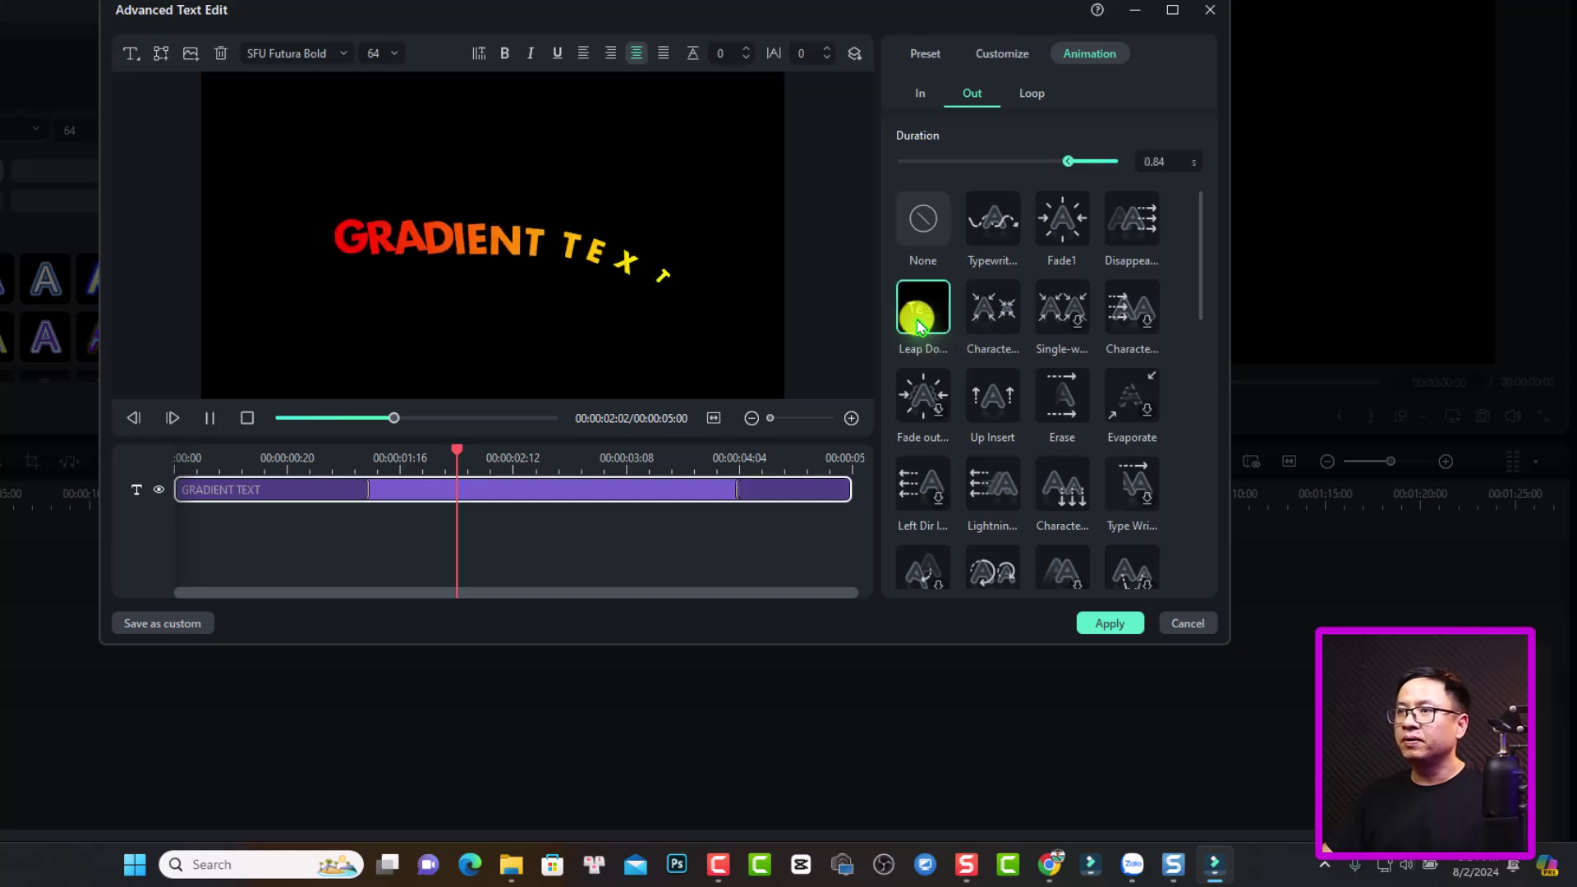
click(672, 465)
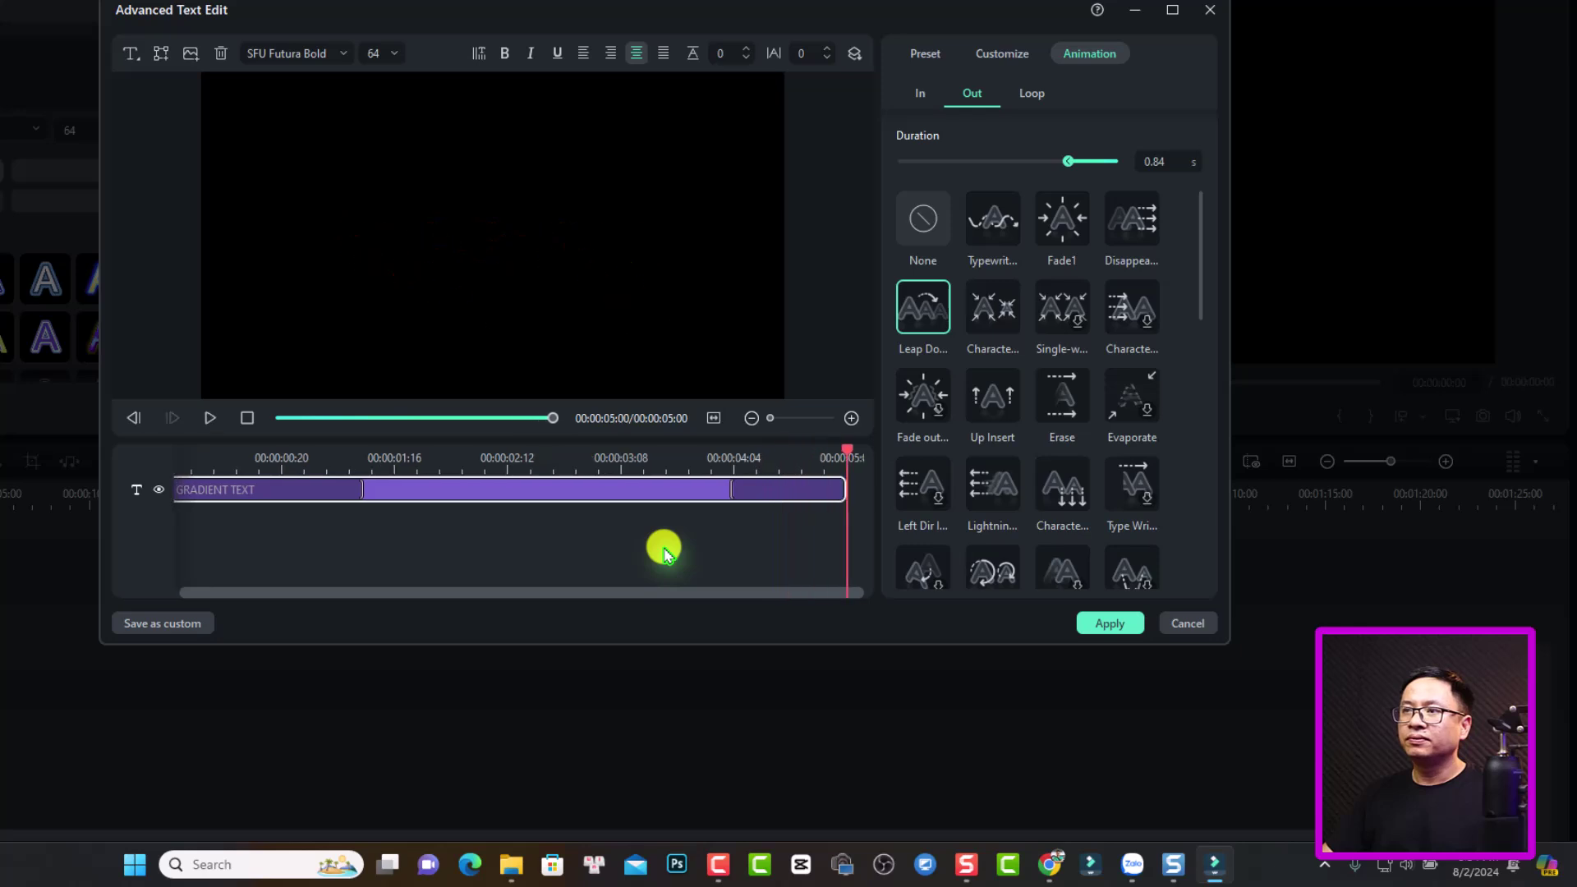
Step: Try the Trembling loop animation, then set the loop back to None
click(1031, 95)
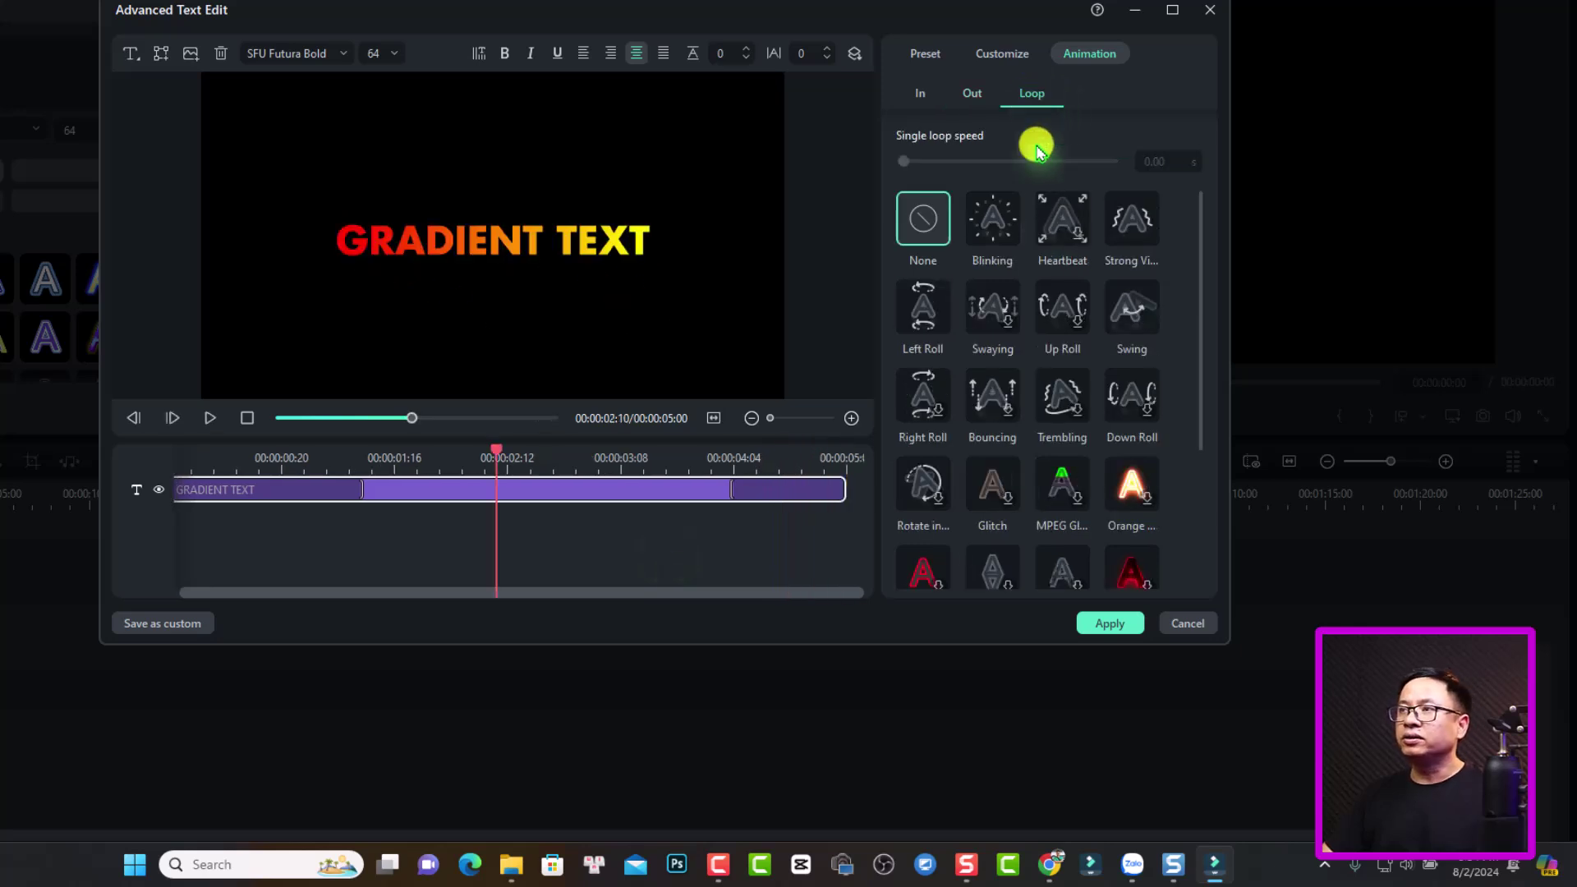
mouse_move(1199, 241)
mouse_down()
mouse_move(1196, 461)
mouse_move(1193, 264)
mouse_up()
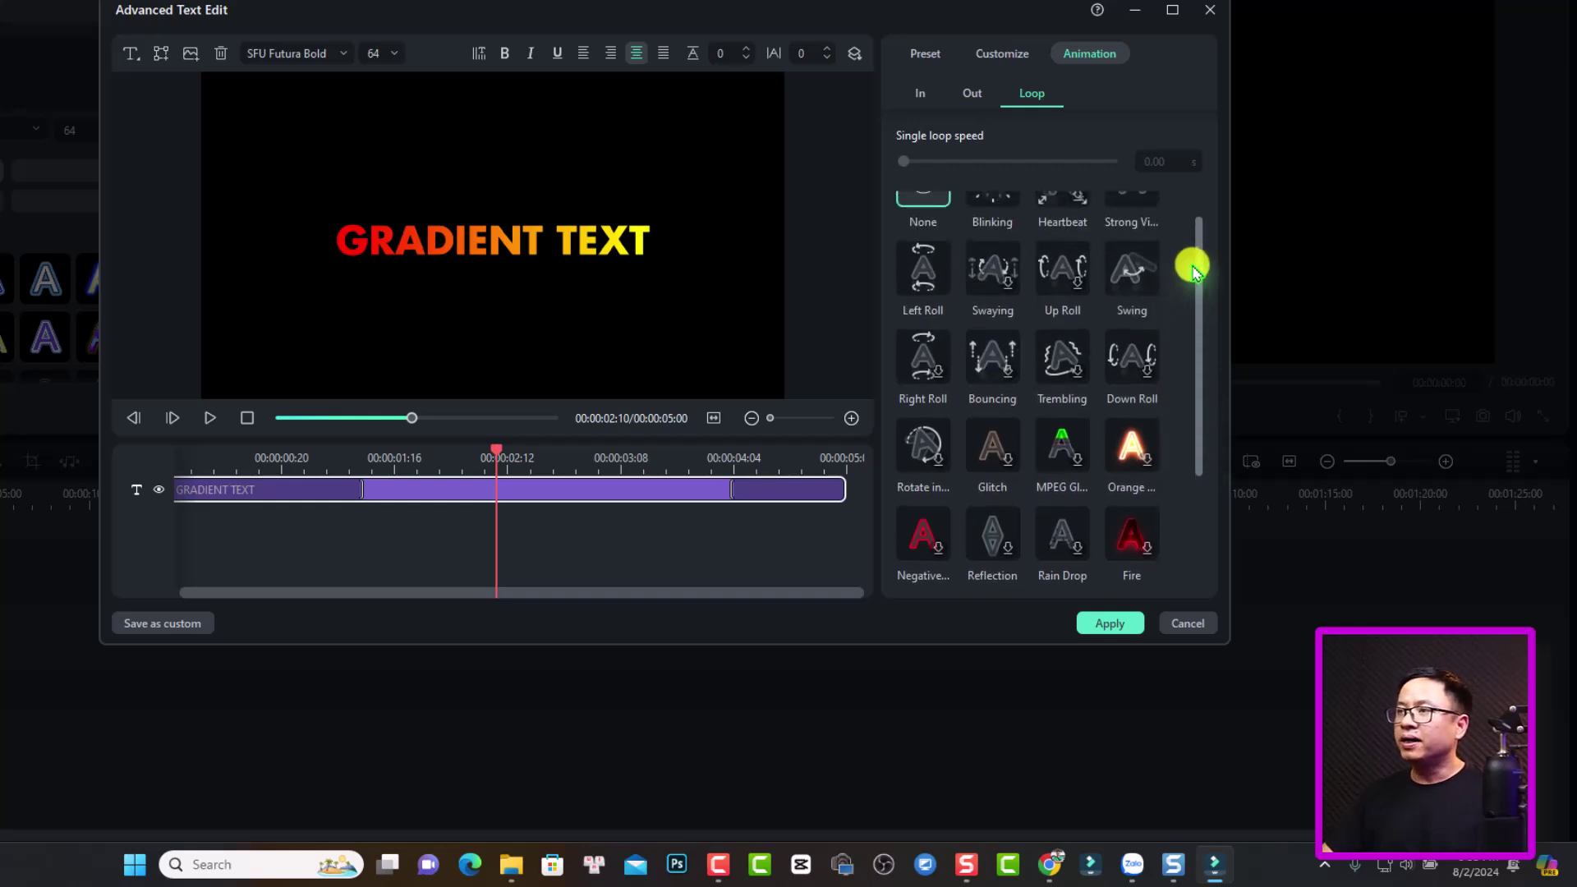
click(1059, 371)
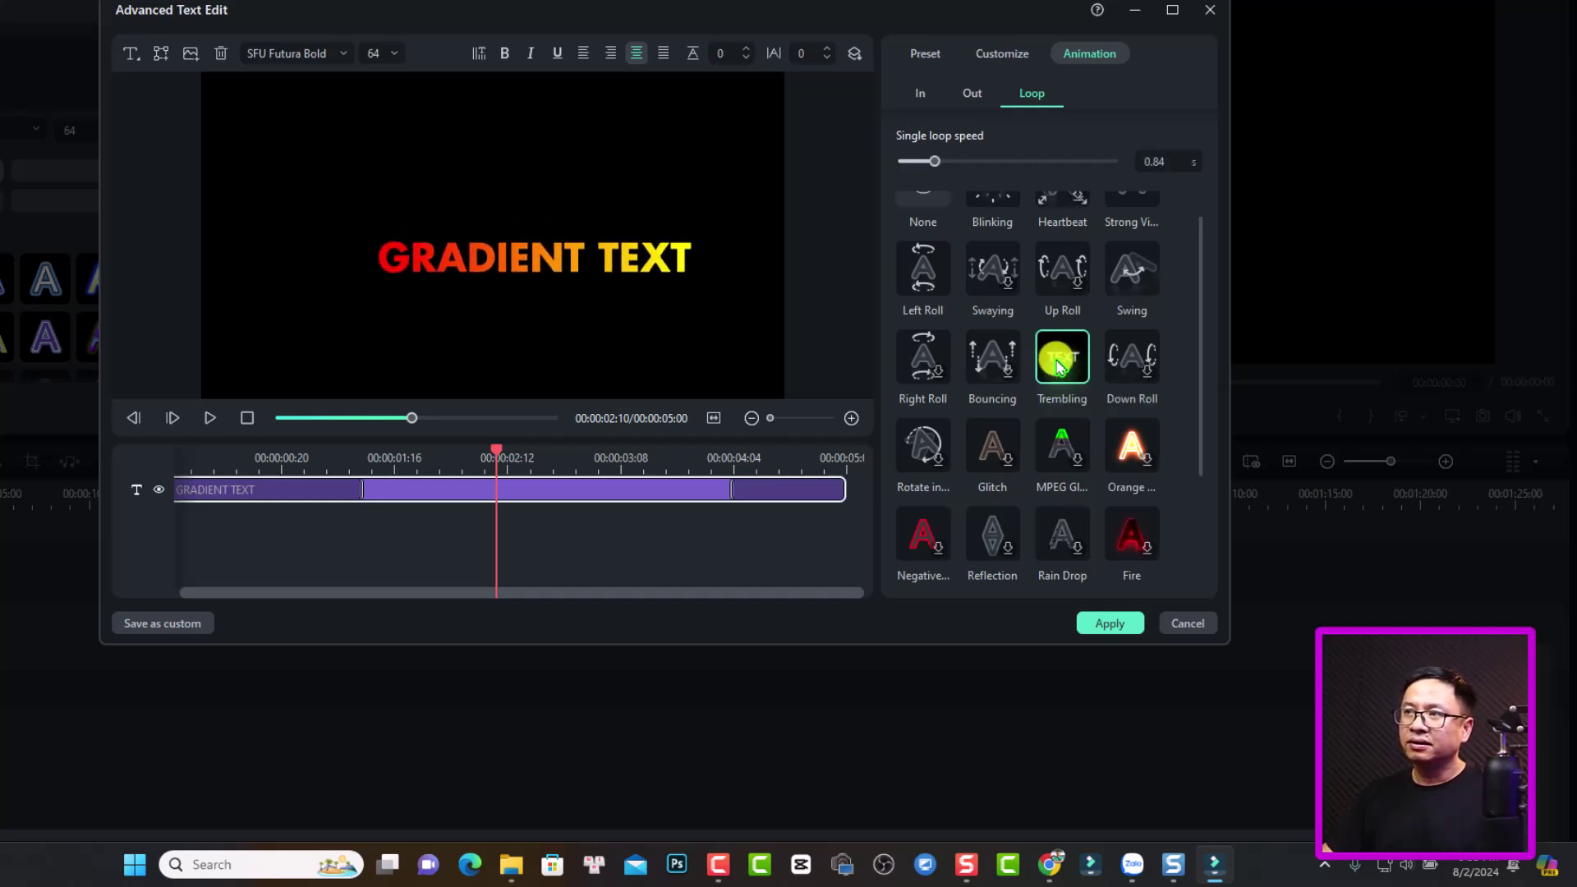
scroll(1101, 347, up, 1)
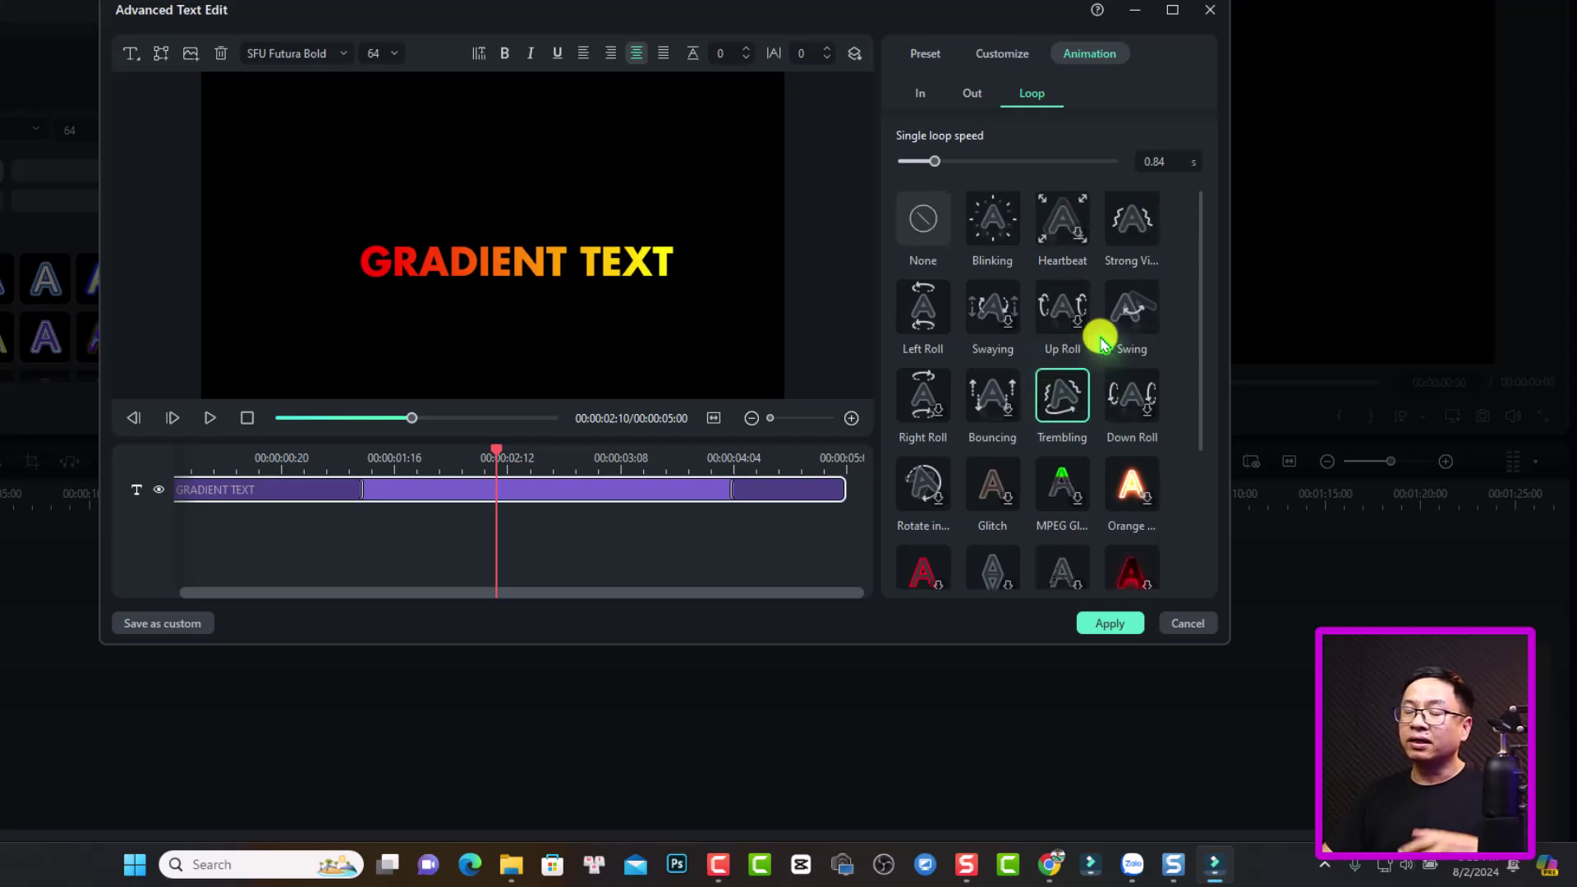
click(920, 220)
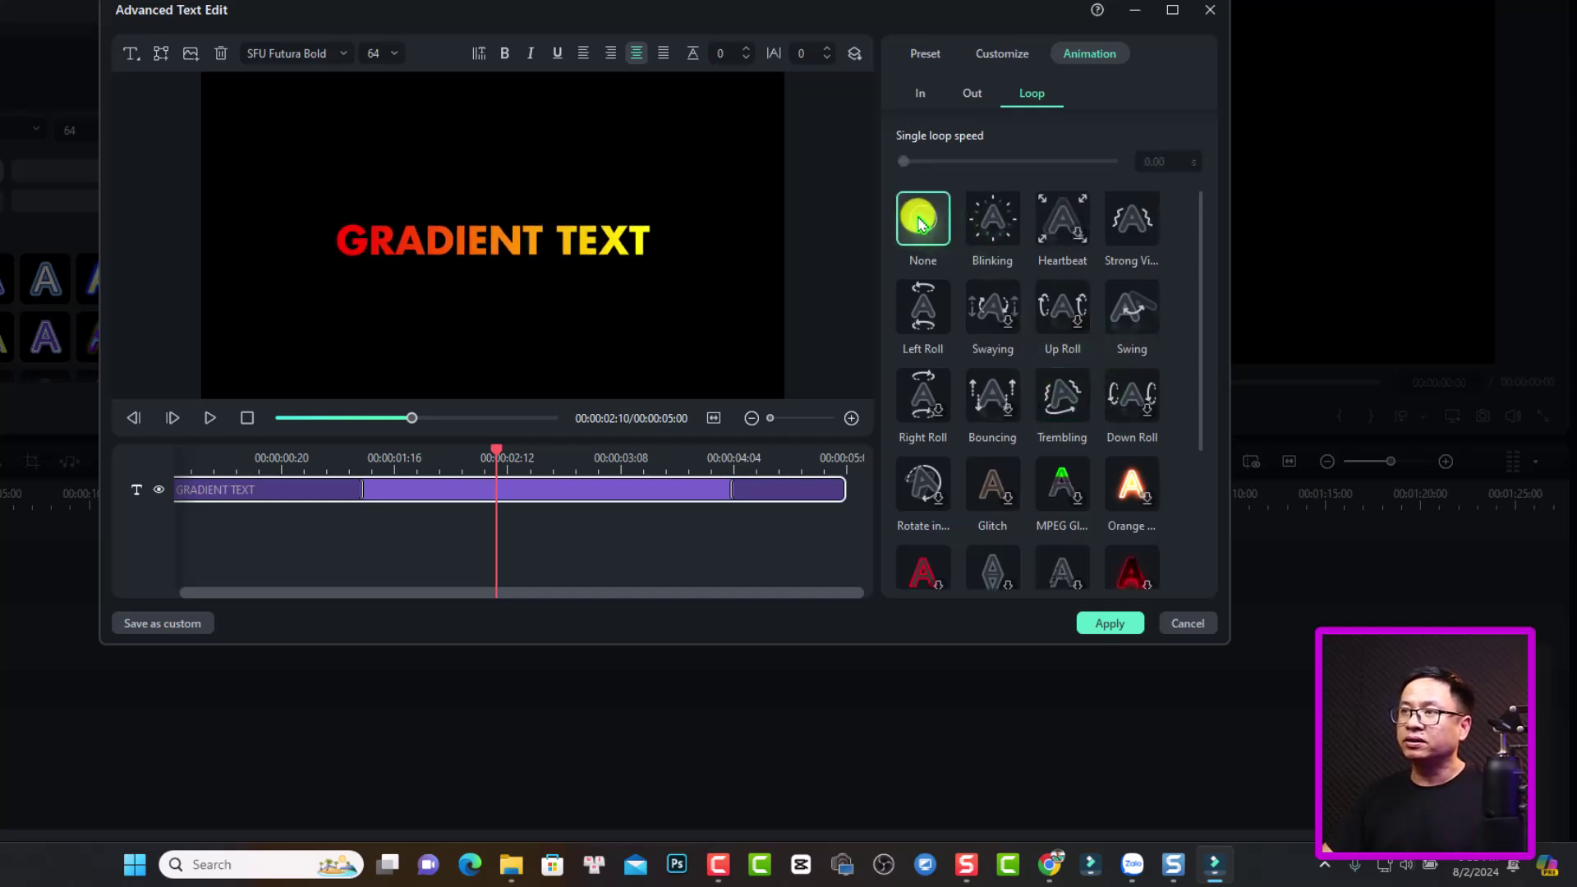
Step: Play the title from the very start, then jump the preview to 00:00:02:10
click(187, 460)
drag(187, 454, 150, 451)
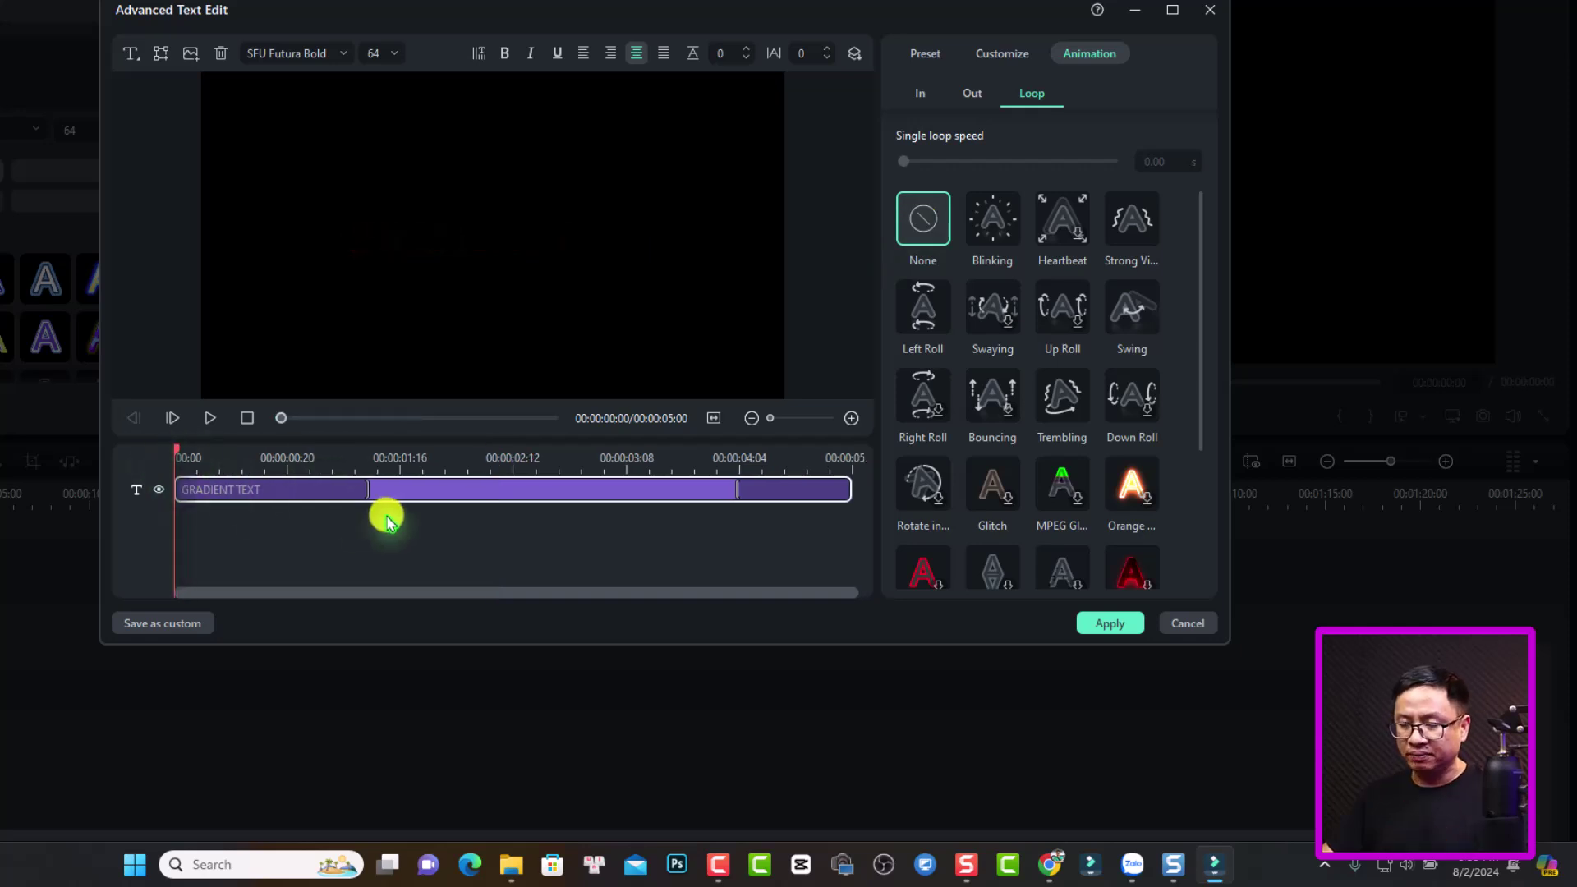
key(space)
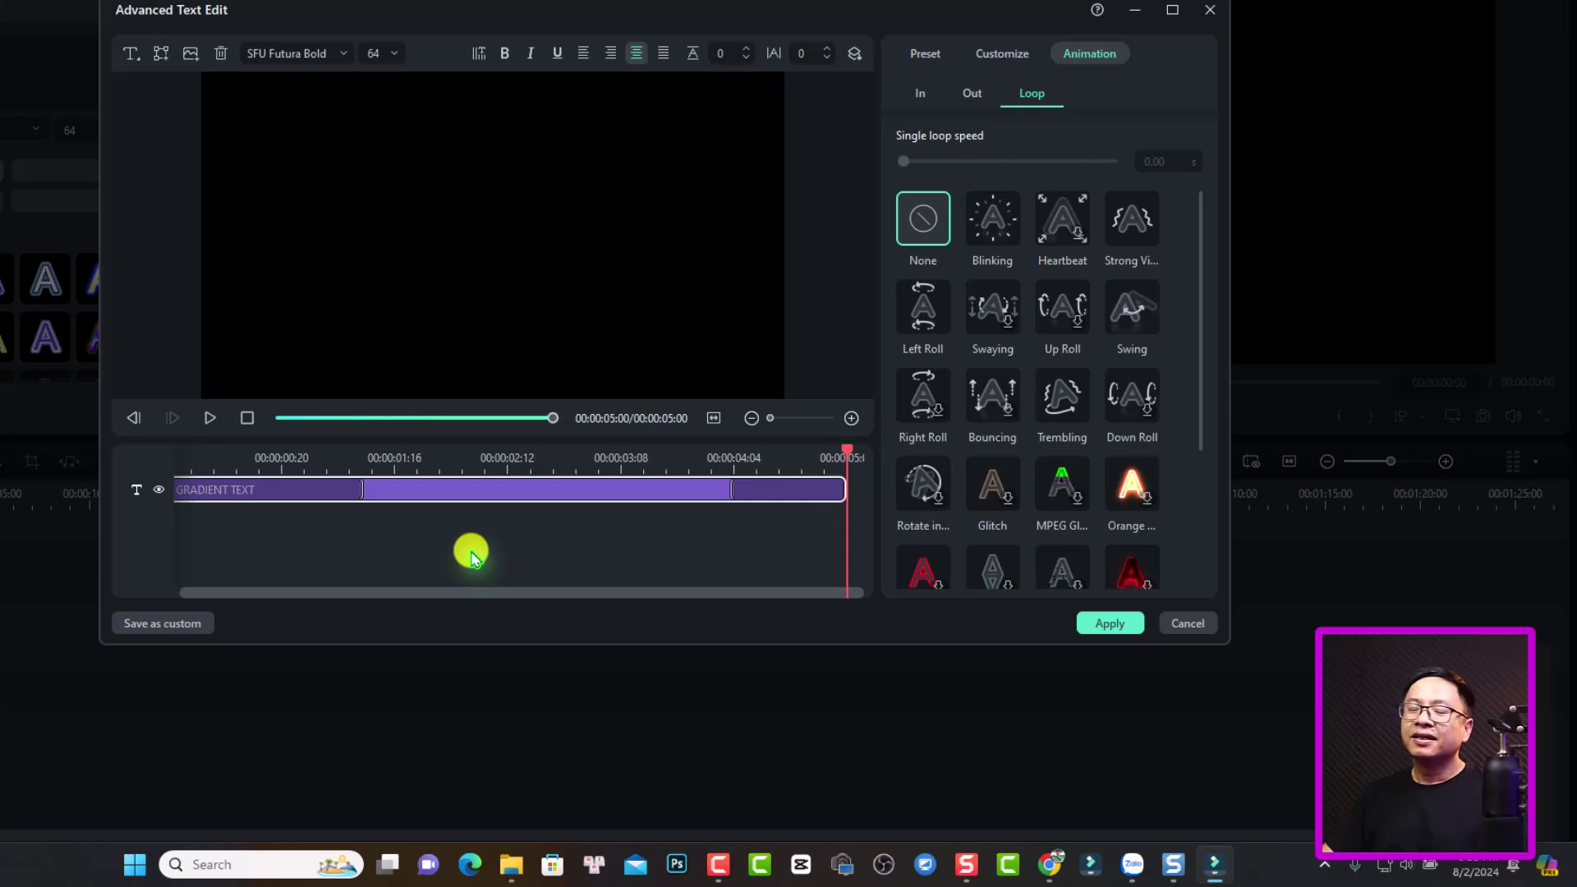
click(497, 546)
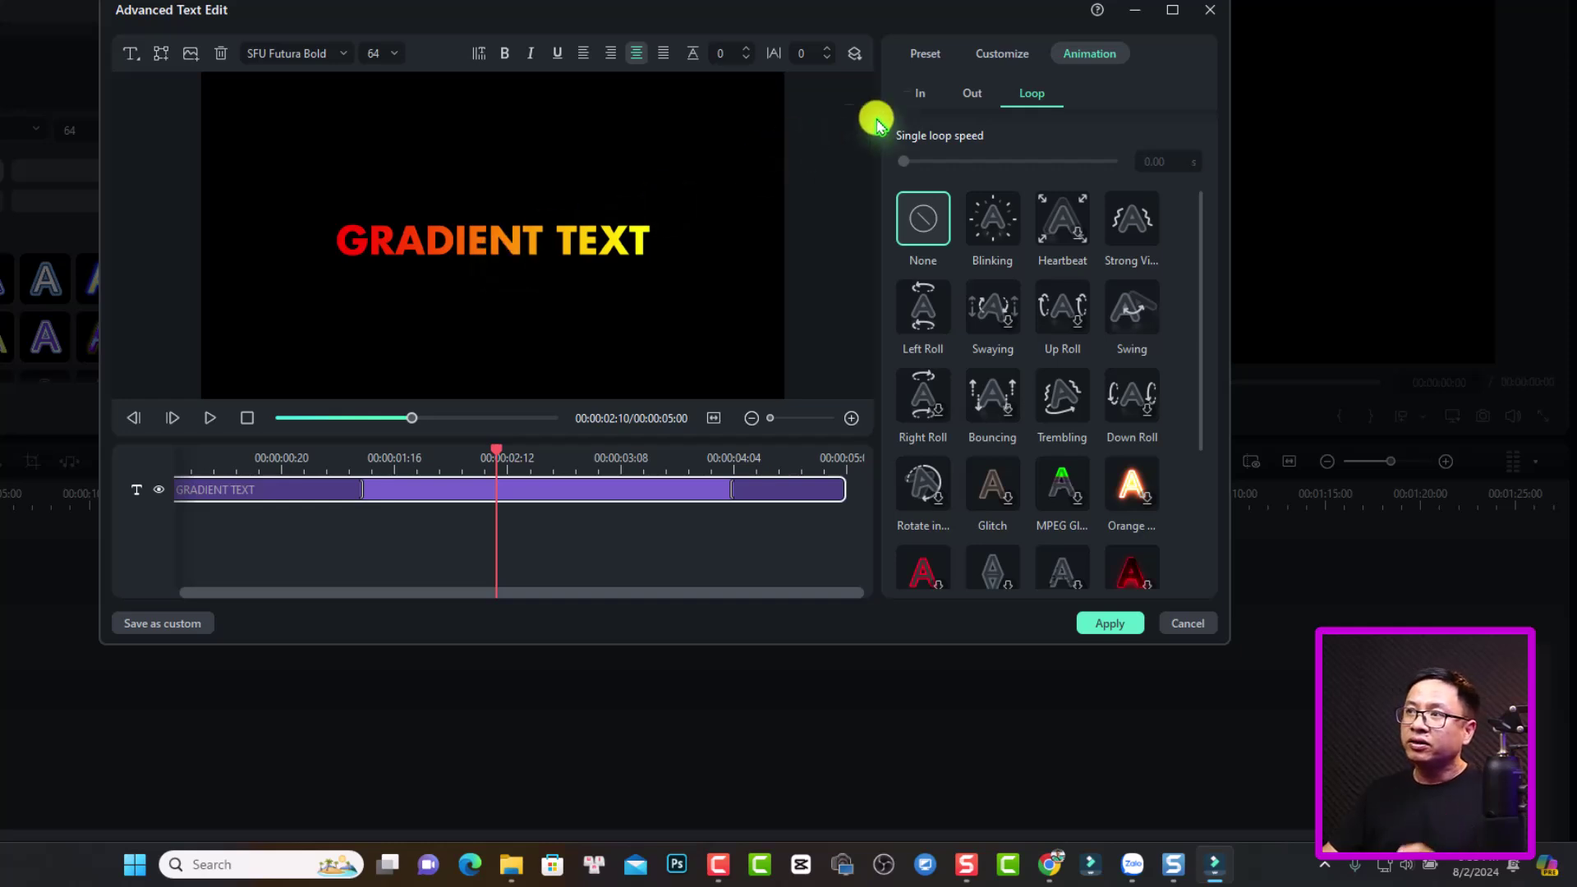
Step: In Customize, try blur 11, reset it to 0, and set the gradient angle to 99°
click(991, 56)
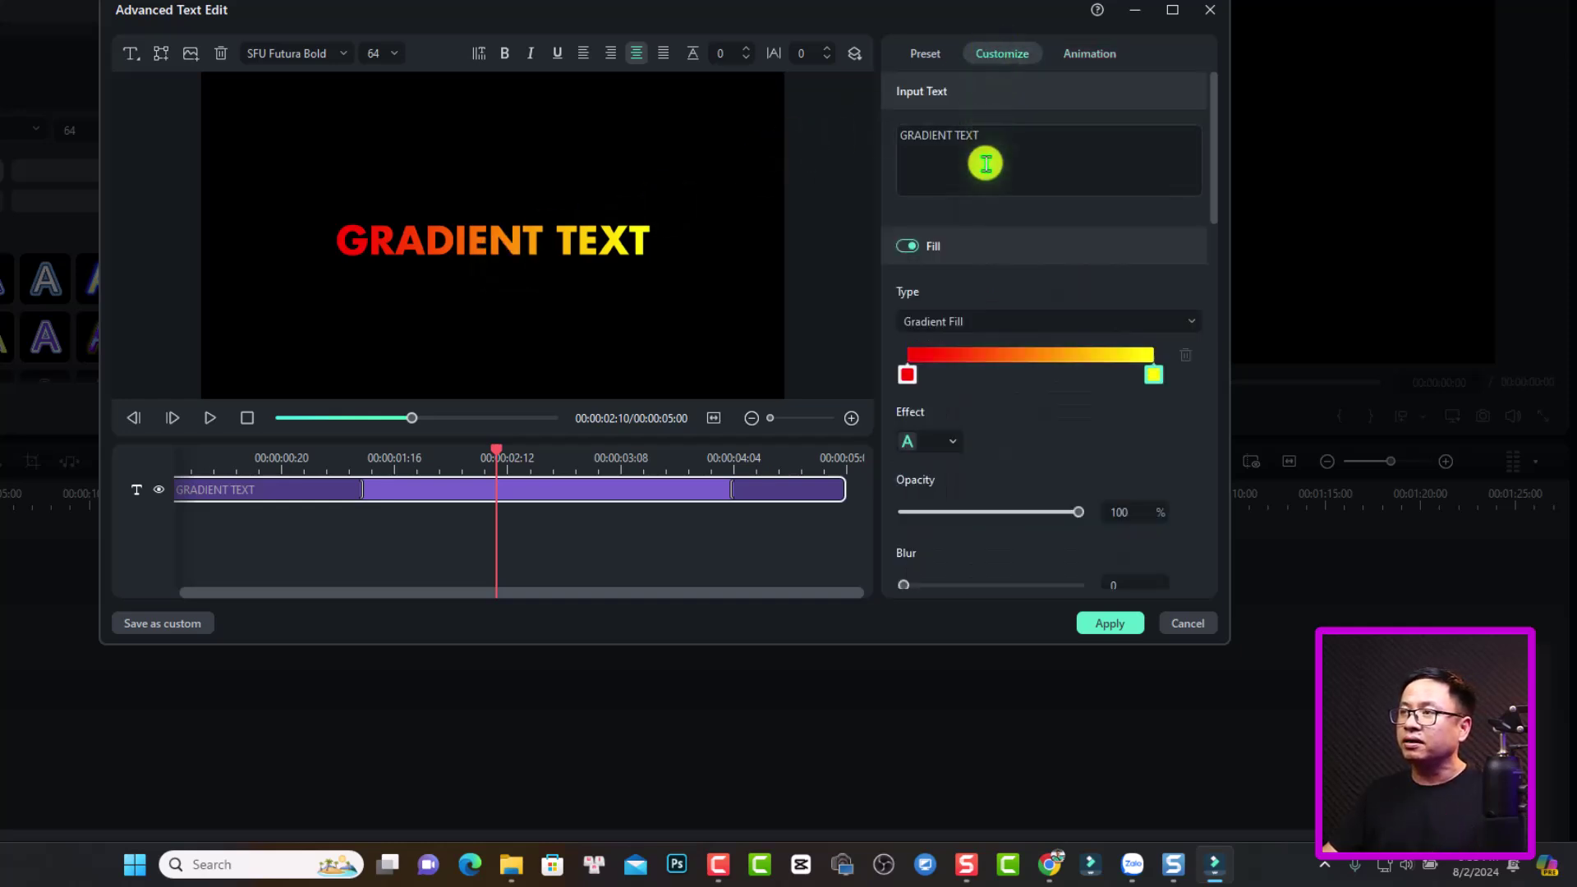
drag(1213, 222, 1204, 296)
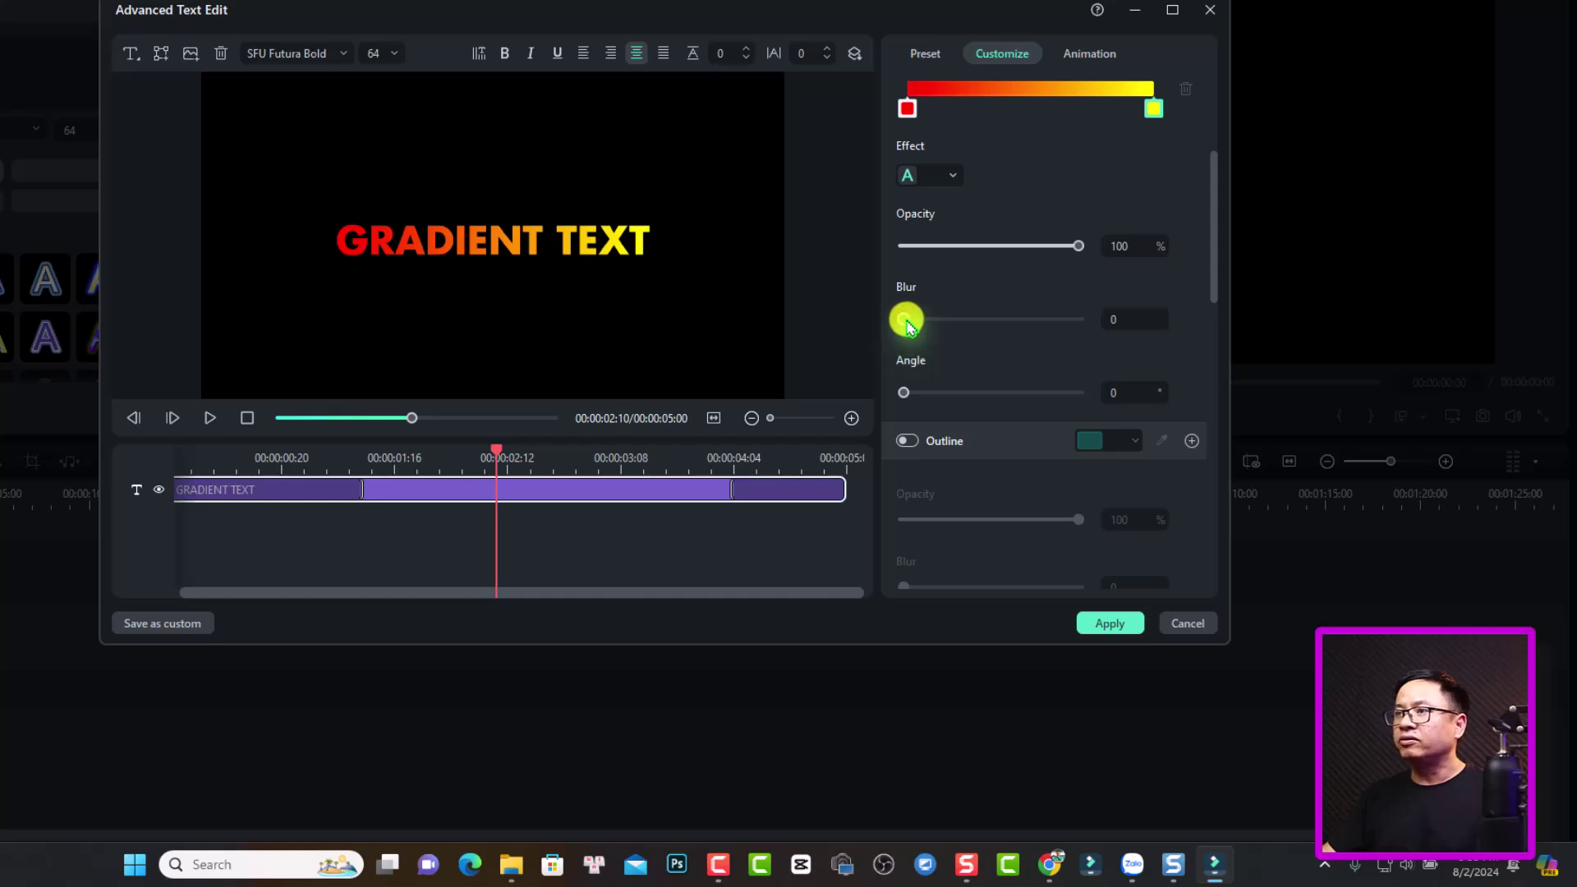
drag(909, 325, 1003, 325)
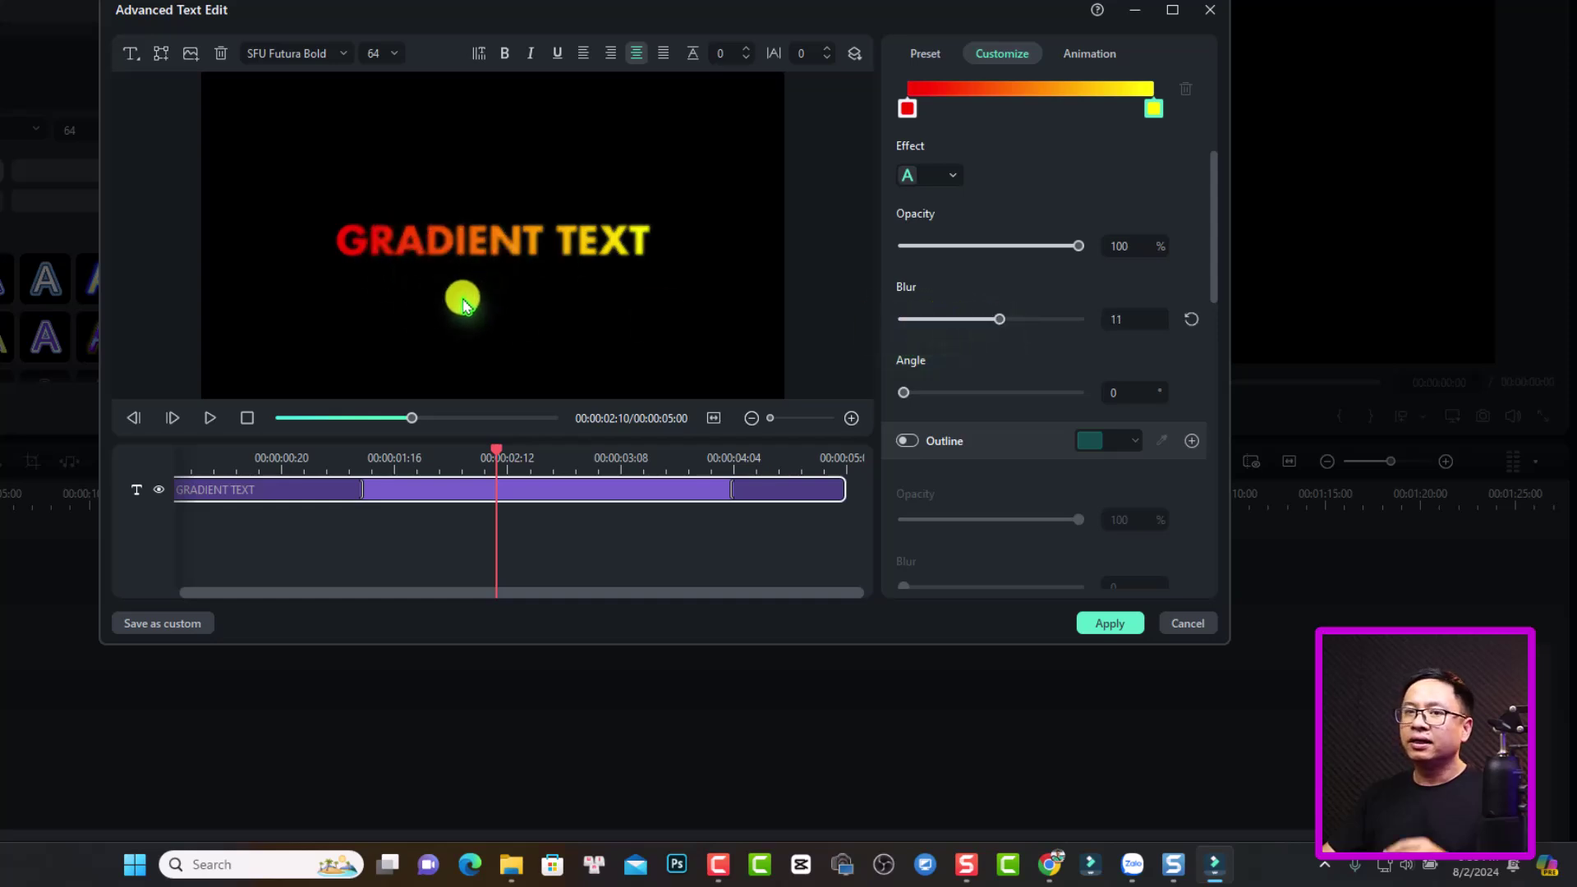
click(1189, 318)
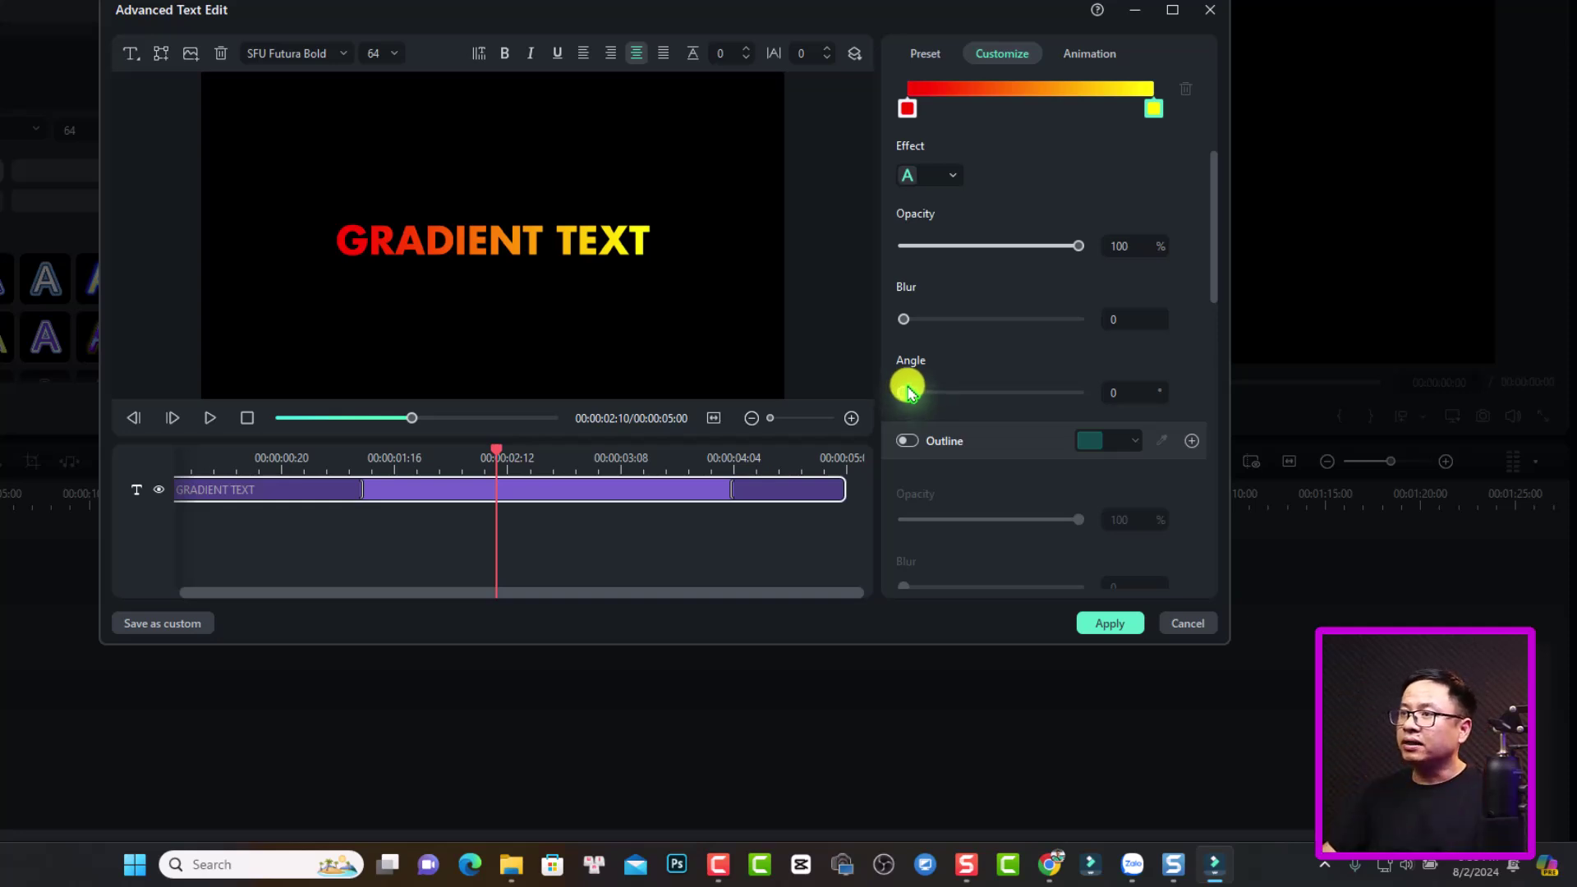
drag(904, 391, 956, 400)
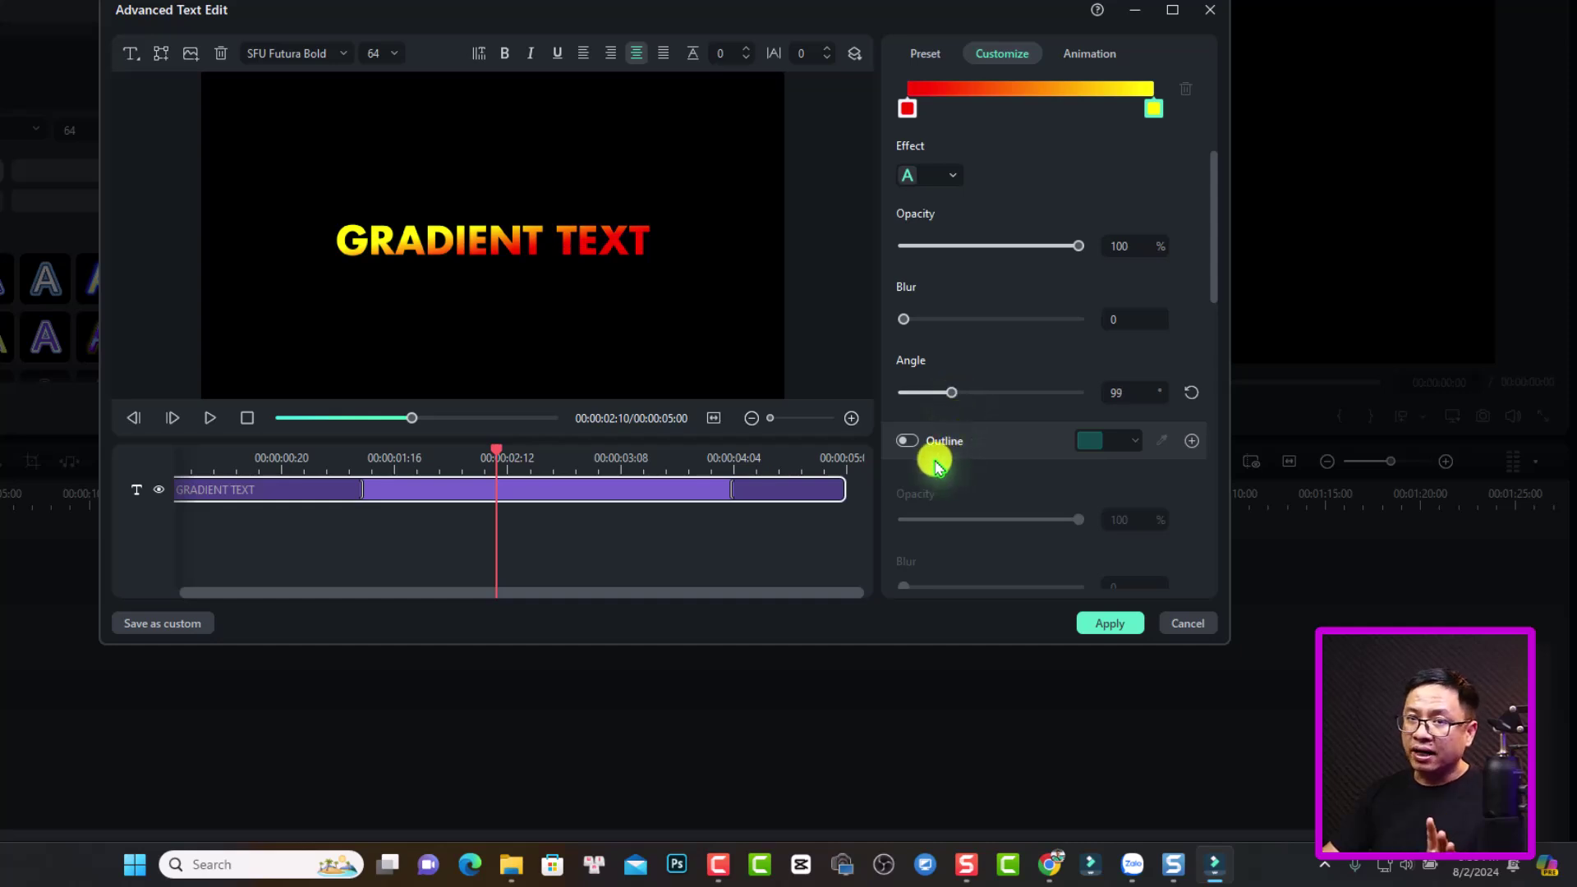
scroll(1027, 448, down, 1)
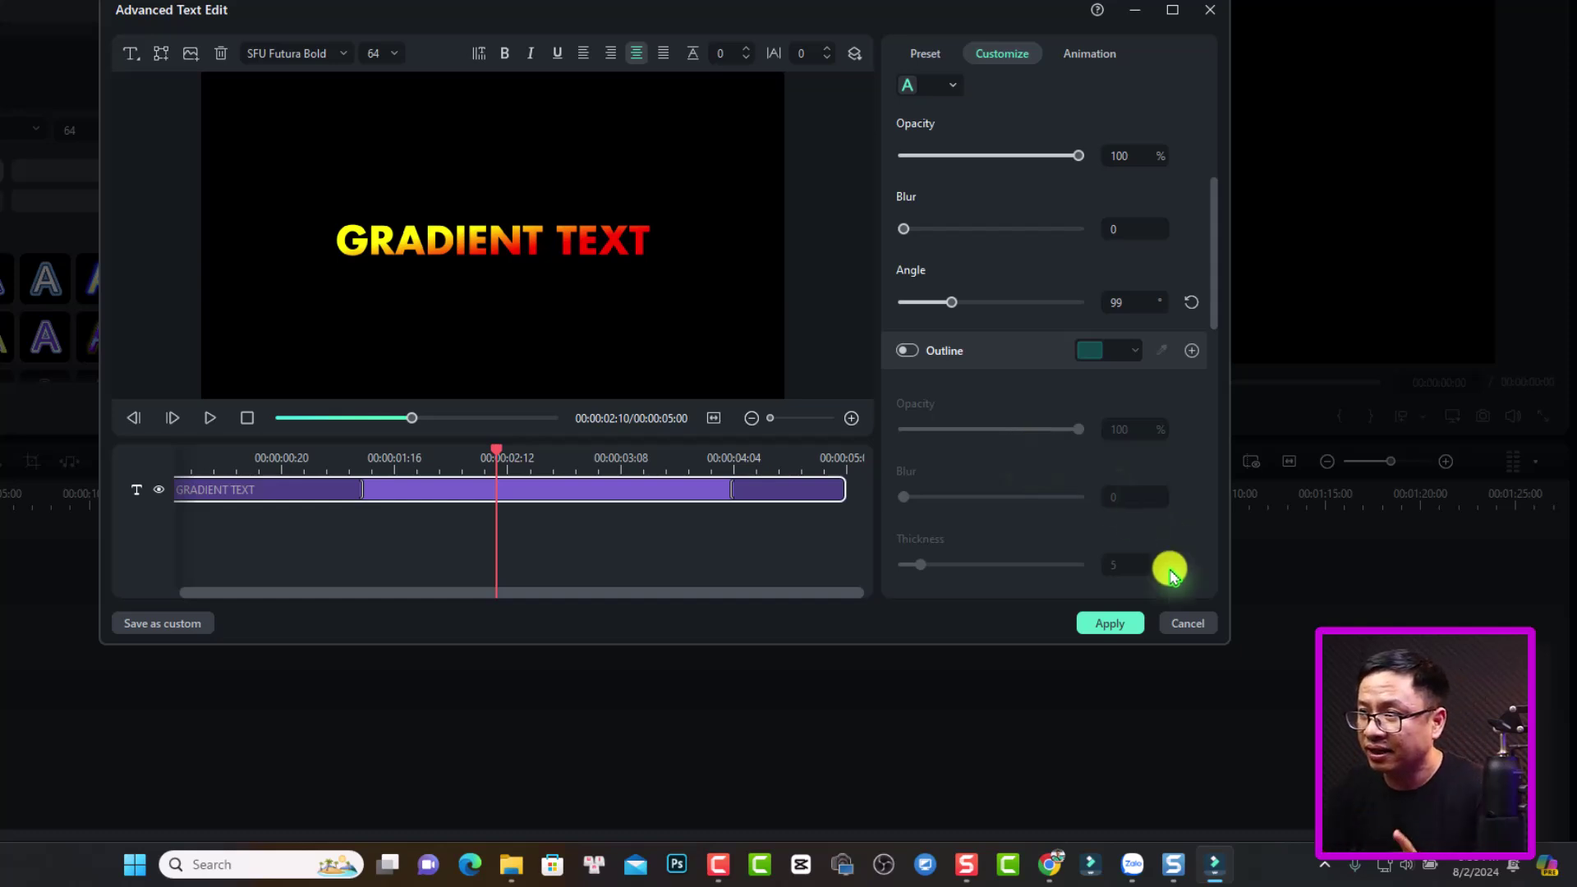
Step: Apply the Advanced Text Edit changes, play the title, and return to the Media library
click(1109, 622)
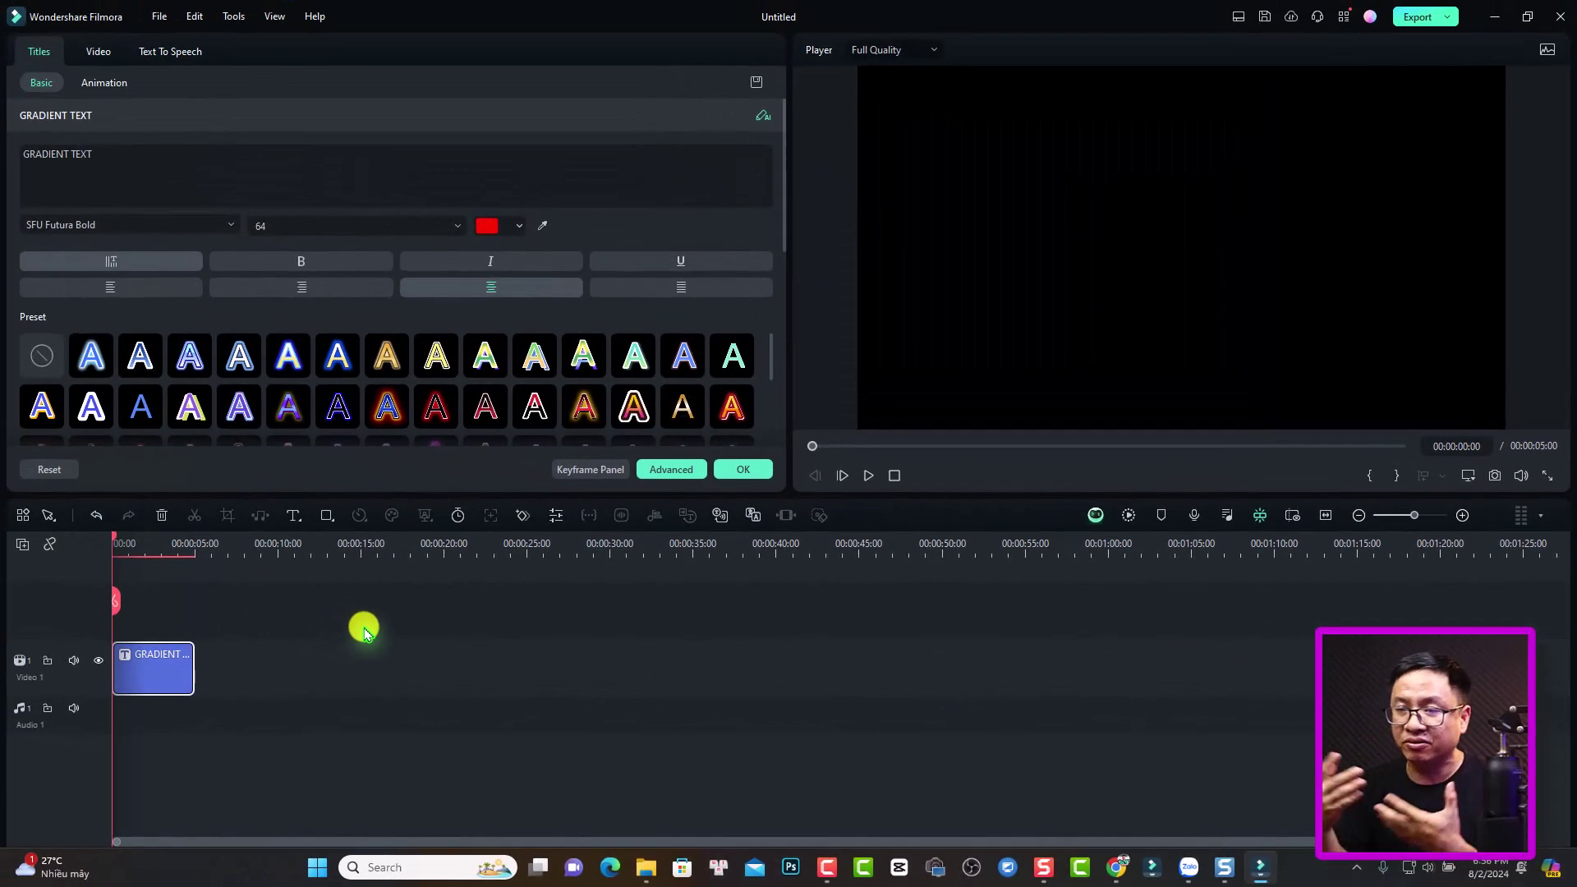
key(space)
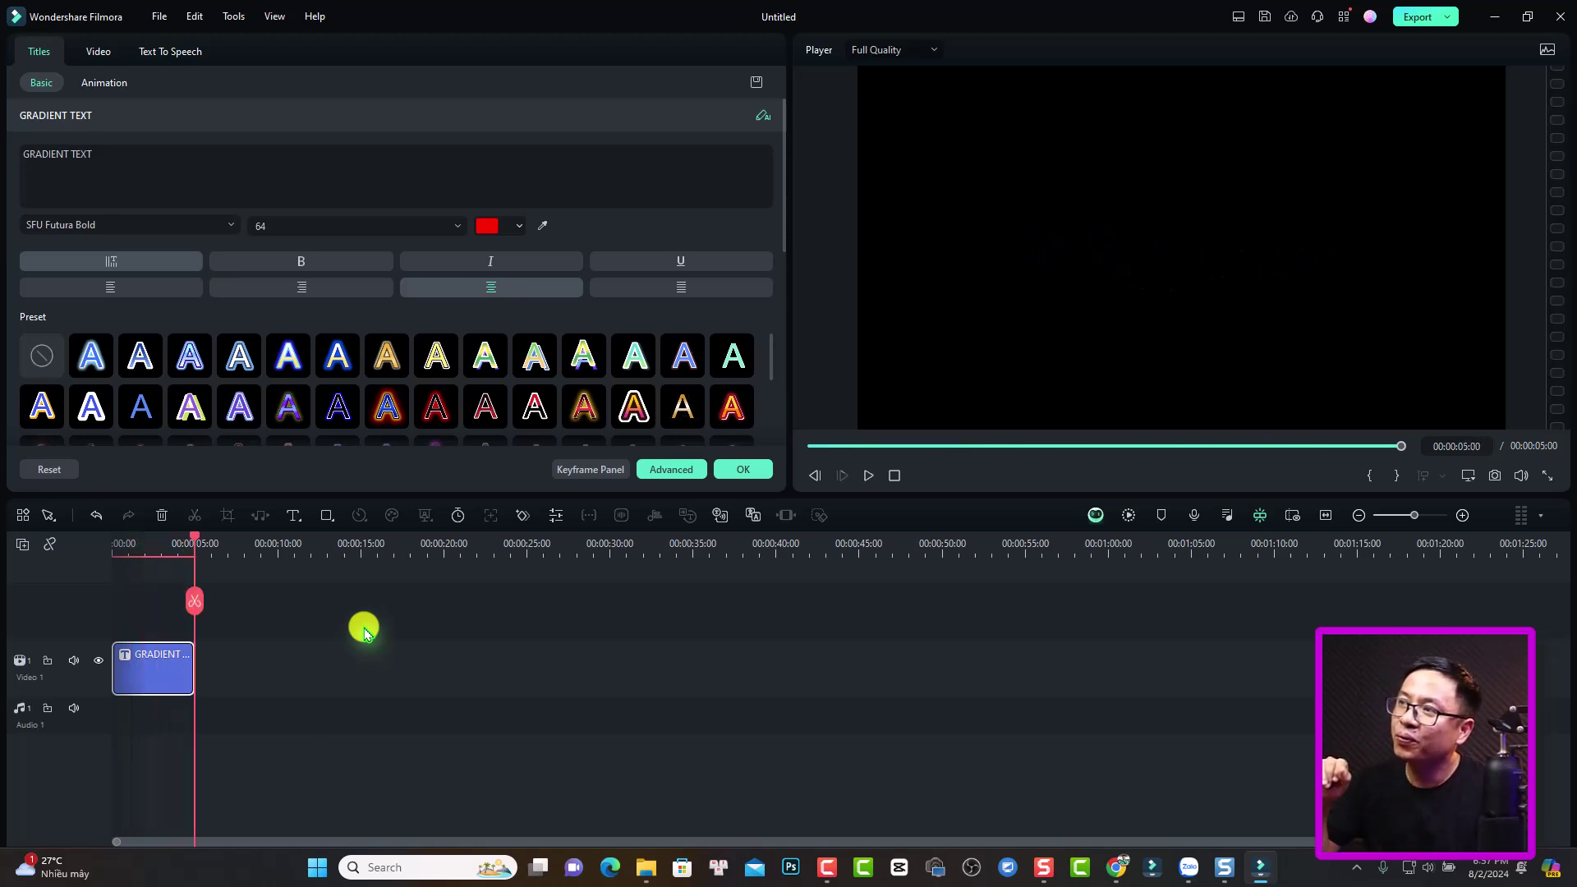
click(363, 632)
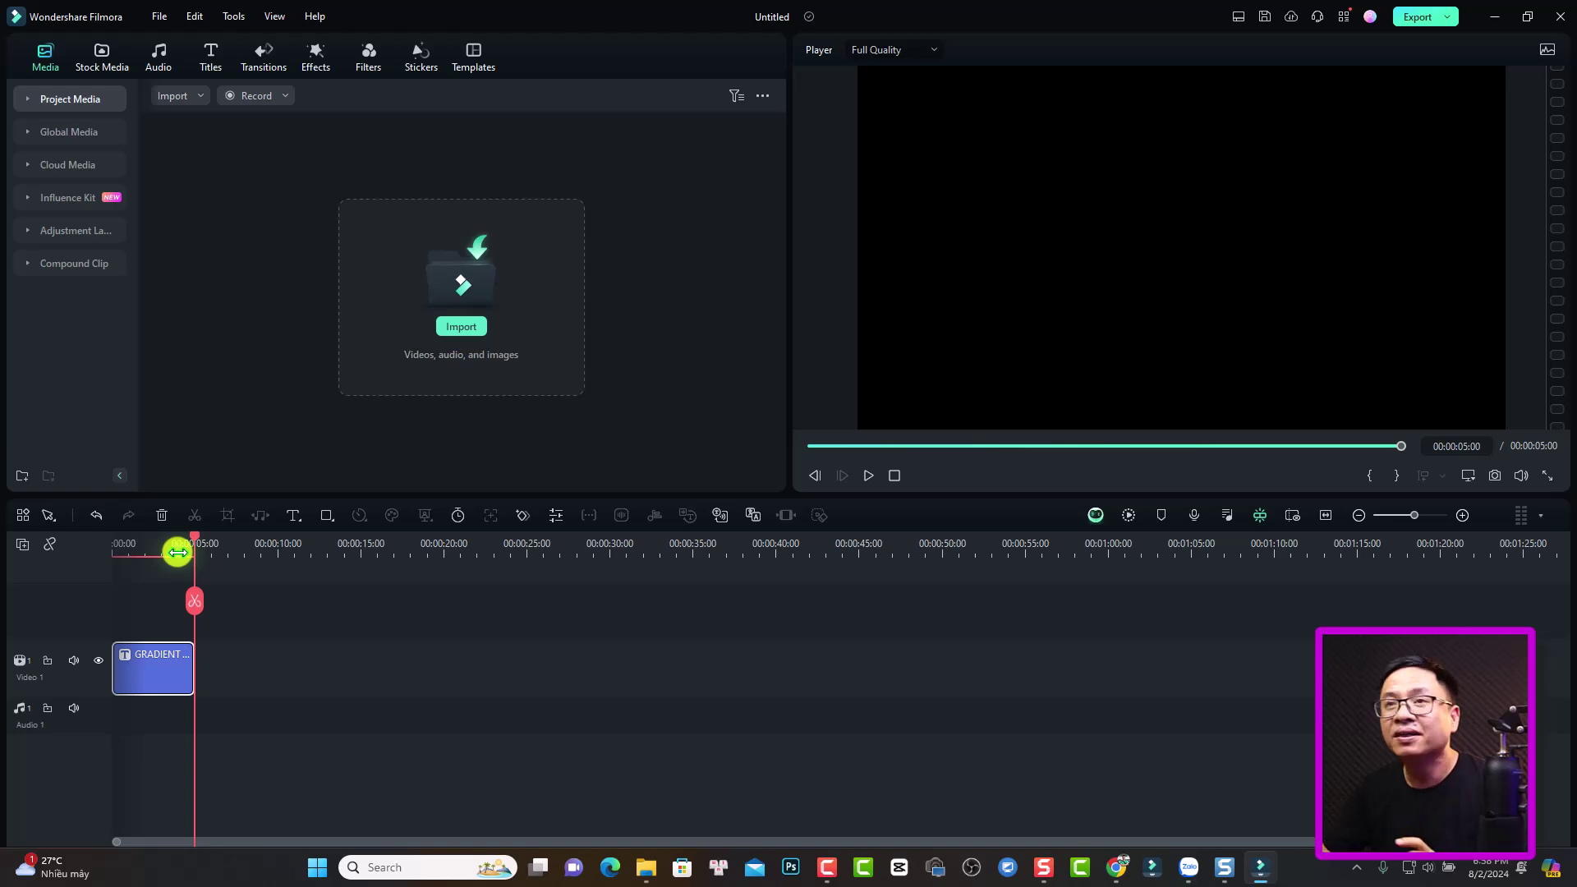
Step: Search the Titles library for 'GRADIENT' and browse the WordArt results such as Modern WordArt 01
click(211, 63)
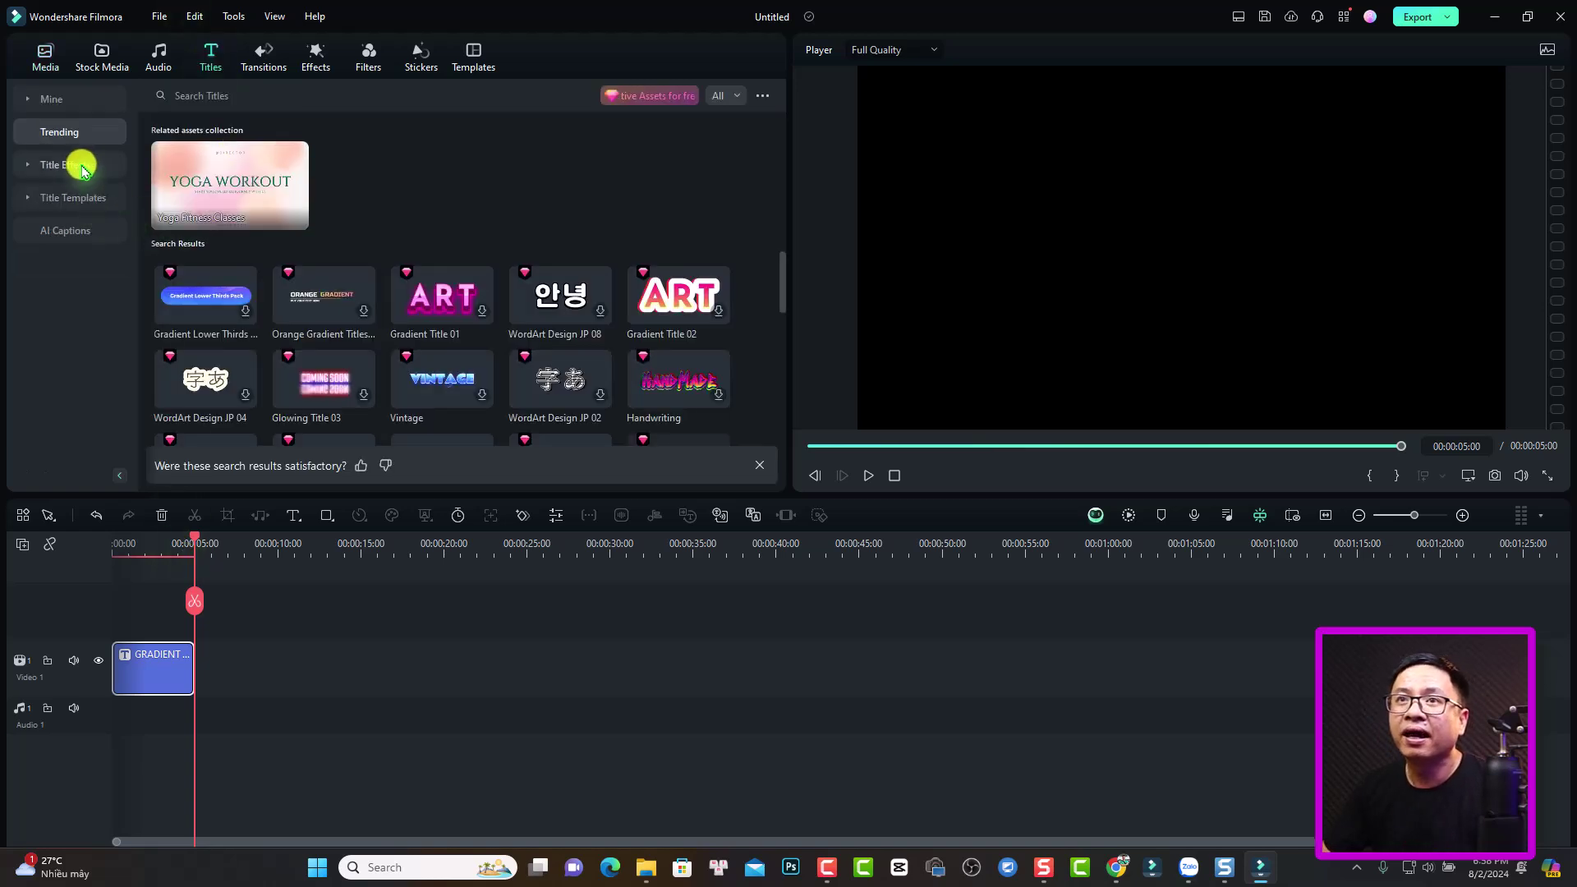
click(234, 96)
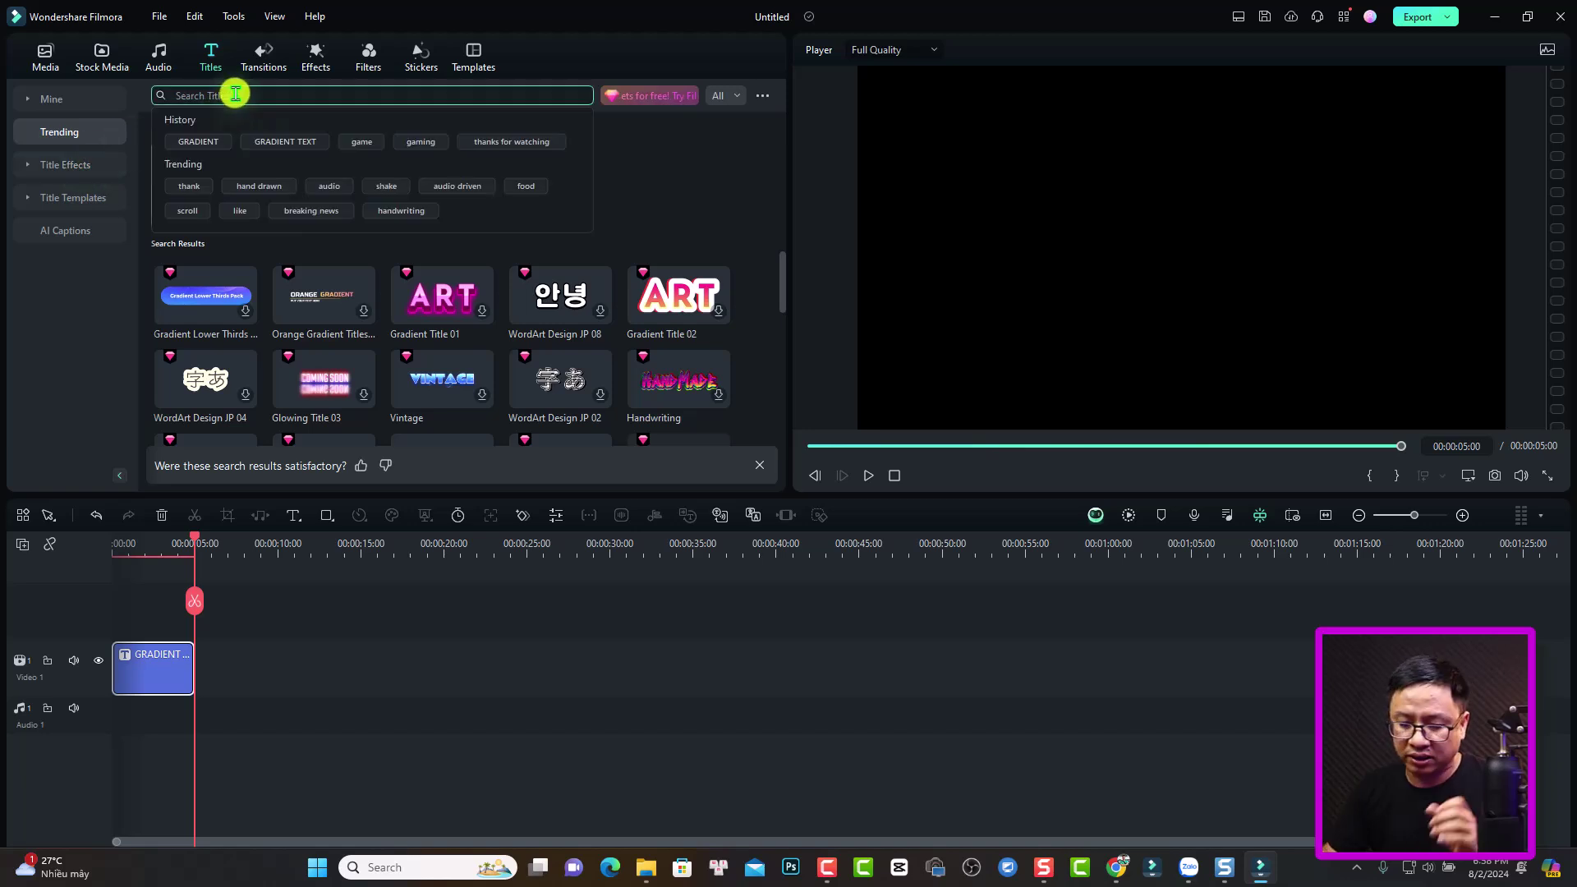
text(GRADIENT)
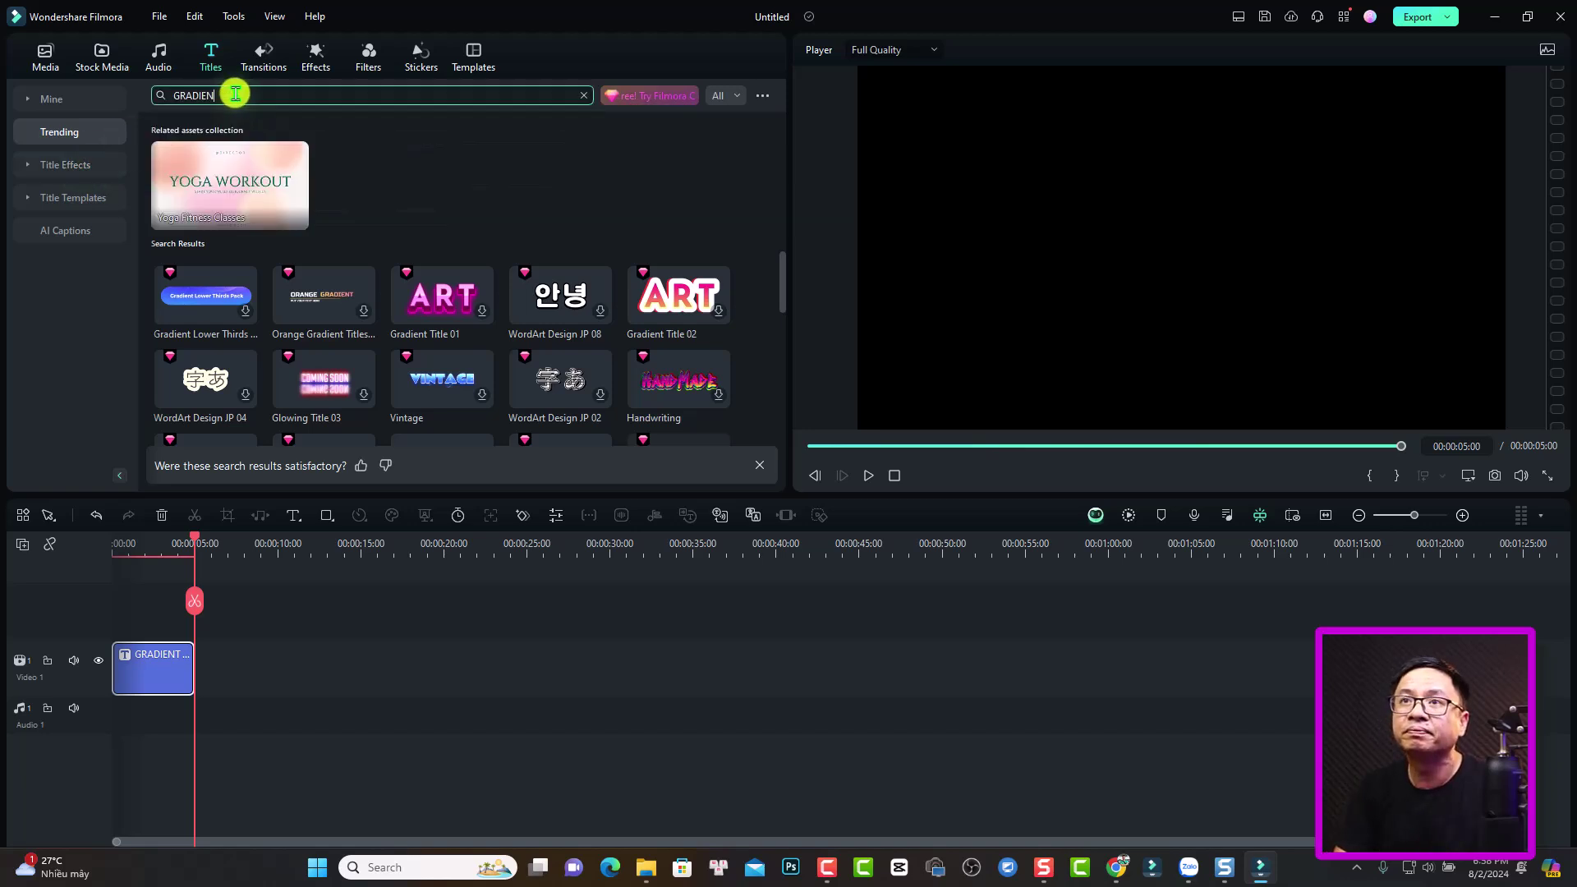
key(Return)
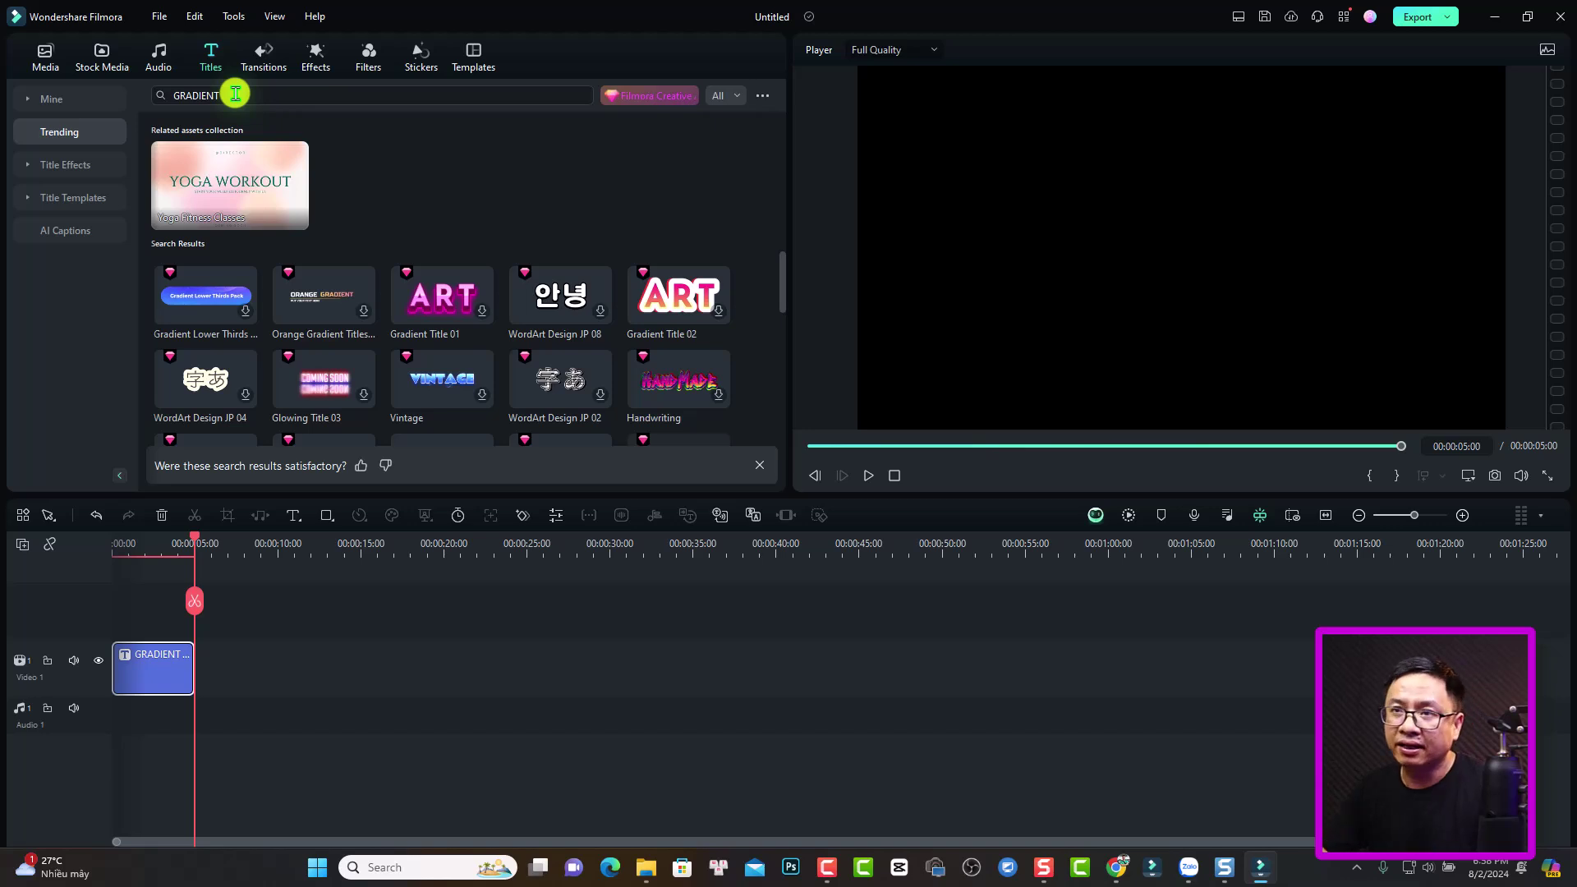
scroll(624, 238, down, 5)
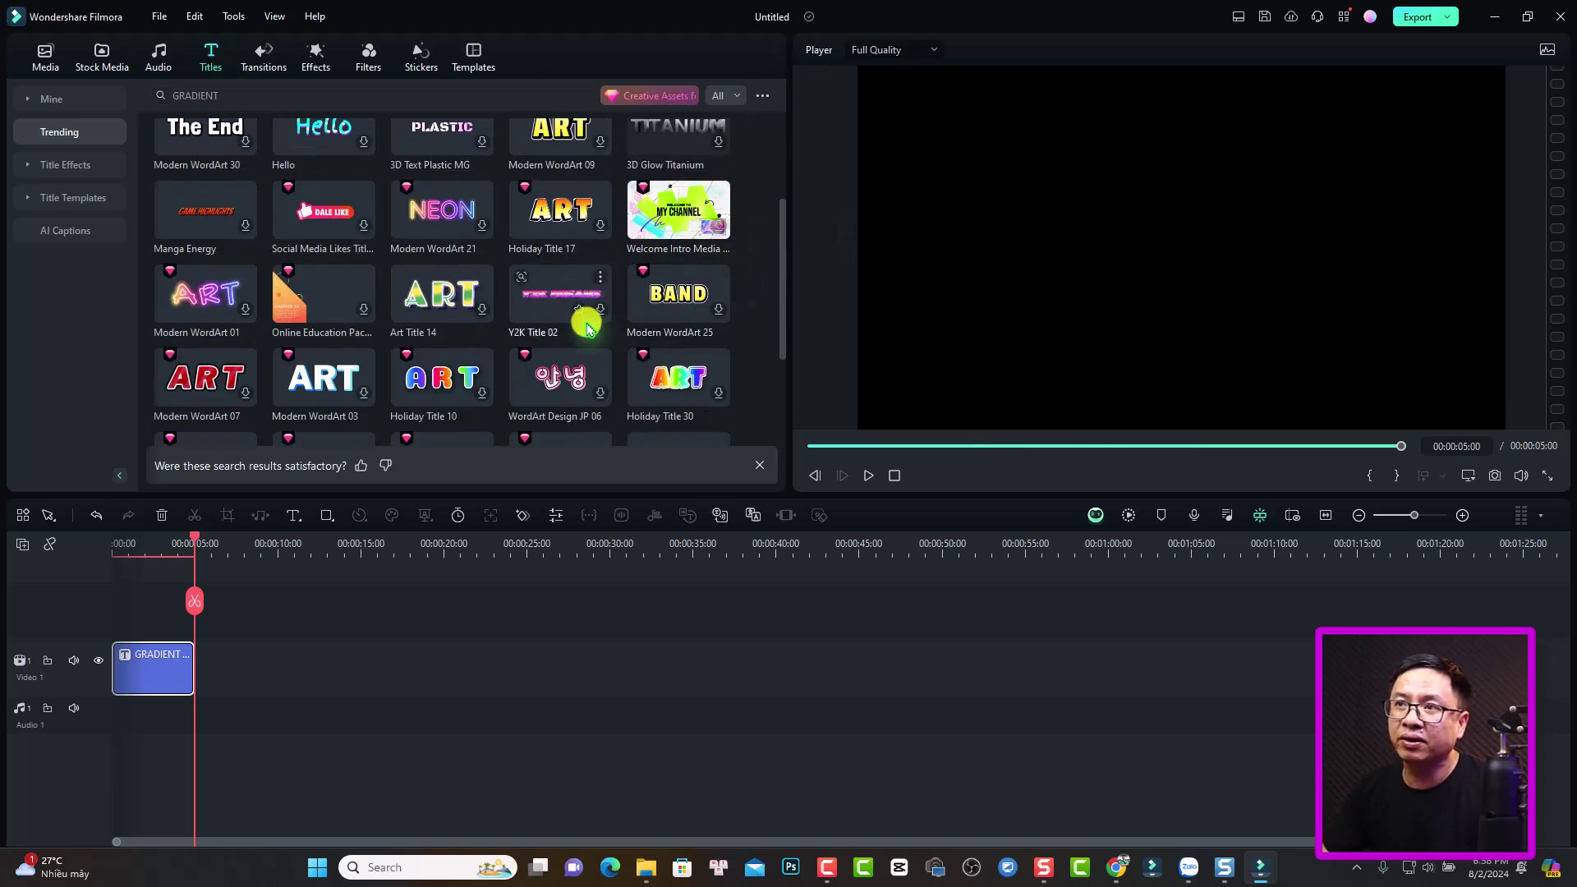